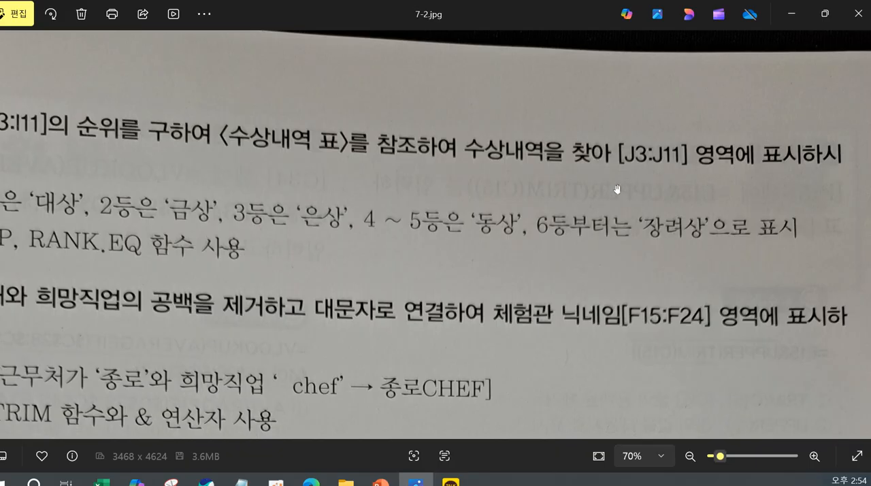
Read problem 02 in the 7-2.jpg image, then switch to the 계산작업.xlsm workbook in Excel and turn off the display of formulas.
left_click_drag(531, 199, 735, 169)
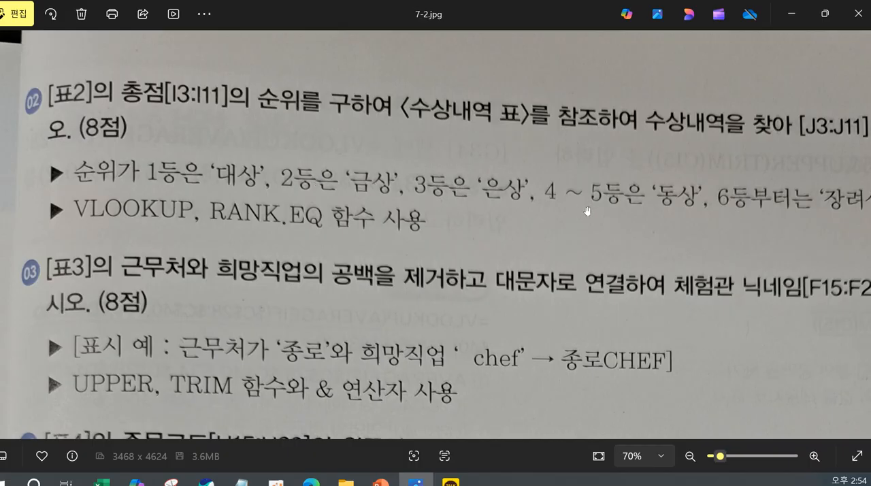
left_click_drag(728, 219, 761, 203)
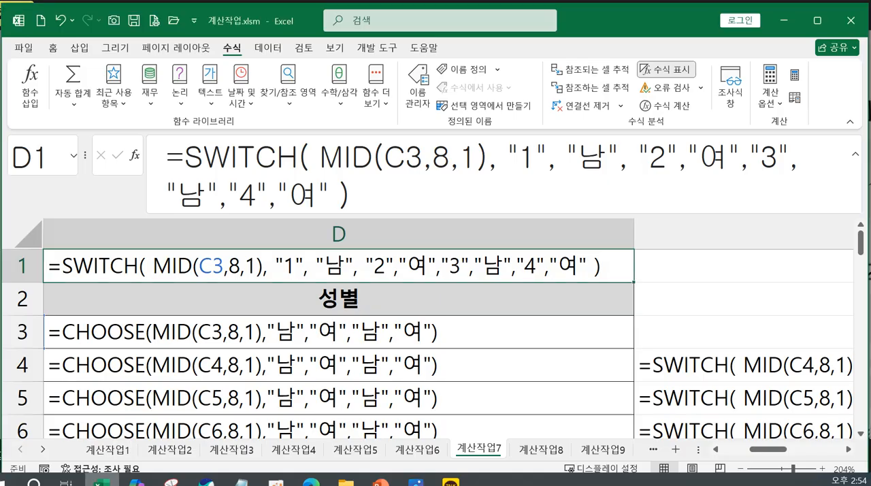
left_click(100, 480)
left_click(646, 70)
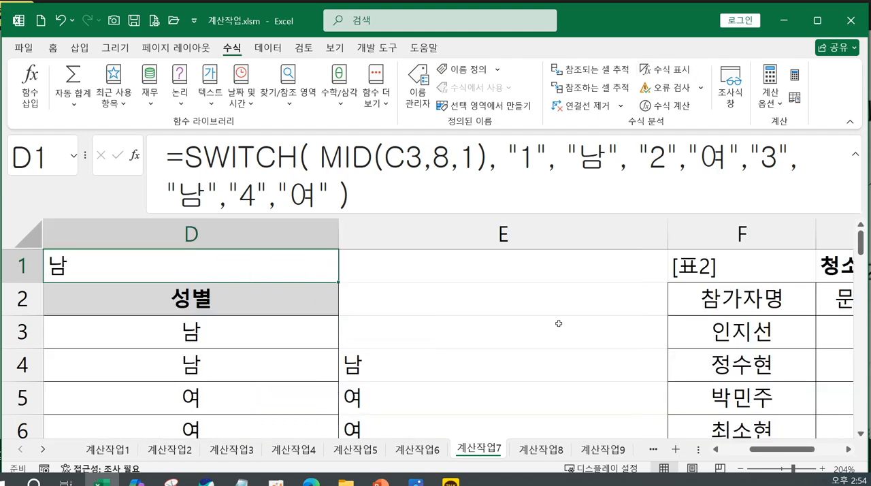
Examine the empty 수상내역 column of 표2 and the ranks and awards listed in the <수상내역 표> lookup table.
left_click(849, 450)
left_click(849, 450)
left_click(849, 450)
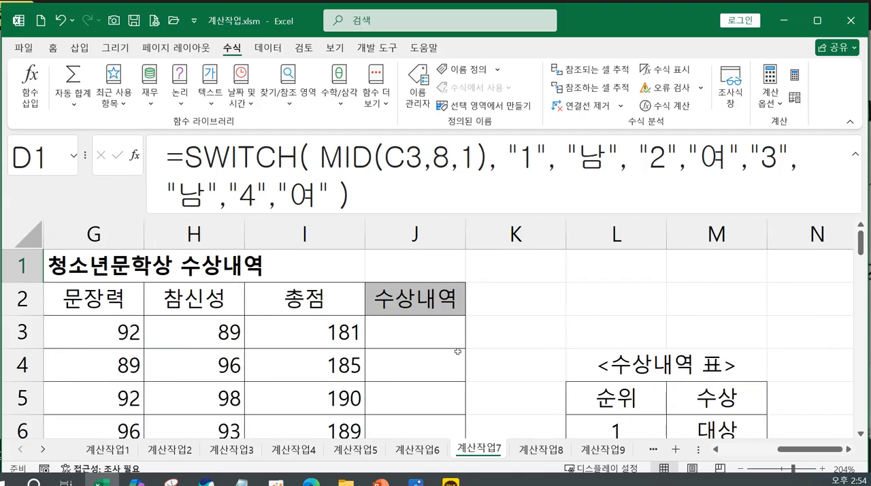
scroll(629, 340, "down", 2)
scroll(630, 340, "up", 1)
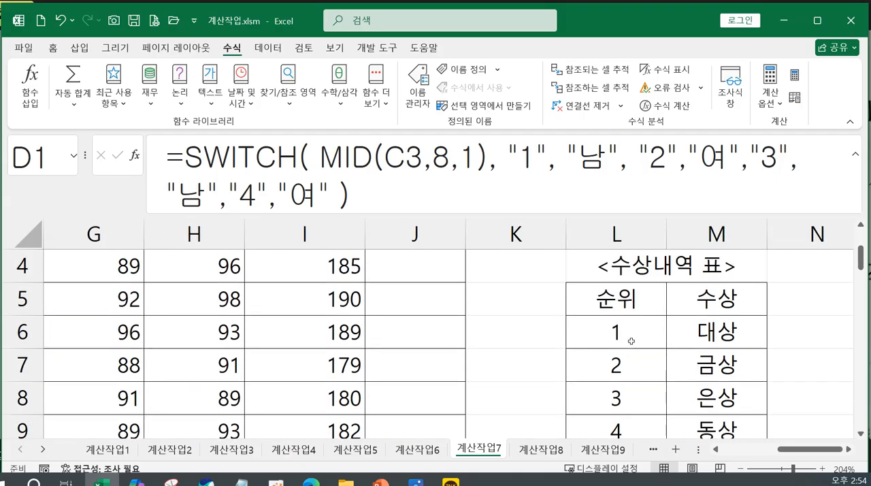
left_click(631, 340)
left_click(631, 366)
scroll(639, 394, "down", 1)
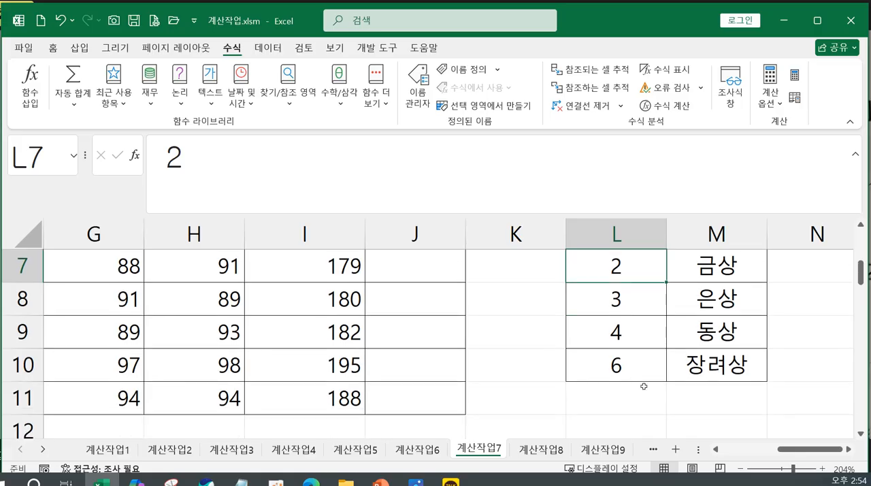
left_click(638, 335)
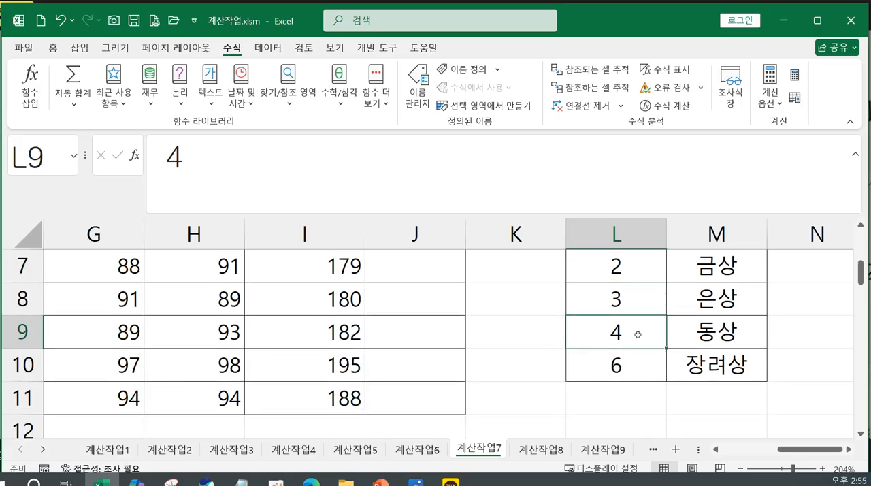
left_click(630, 368)
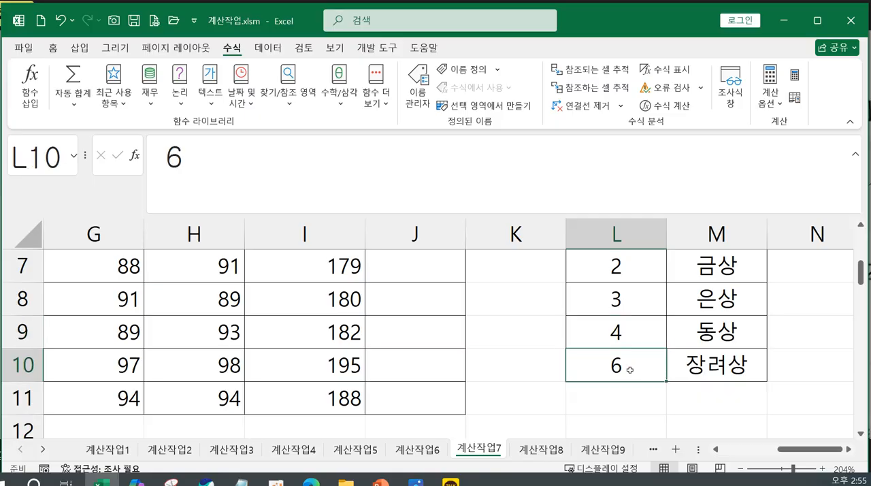
left_click(699, 368)
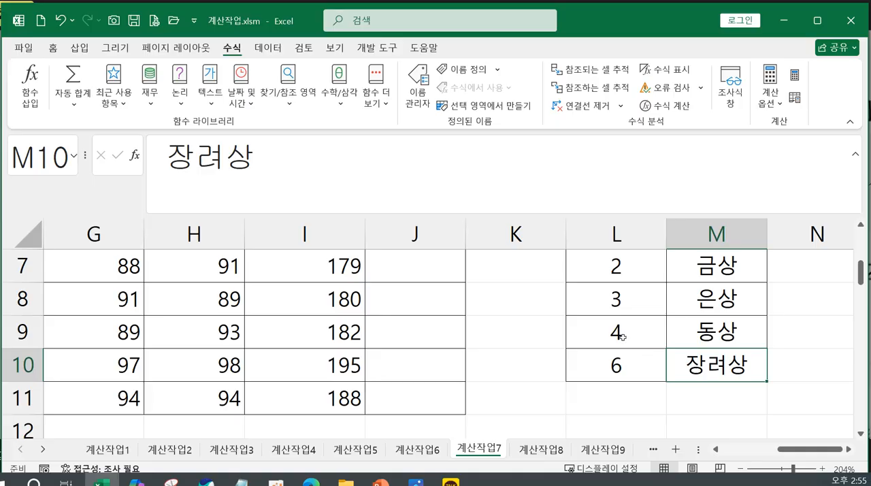
left_click(622, 336)
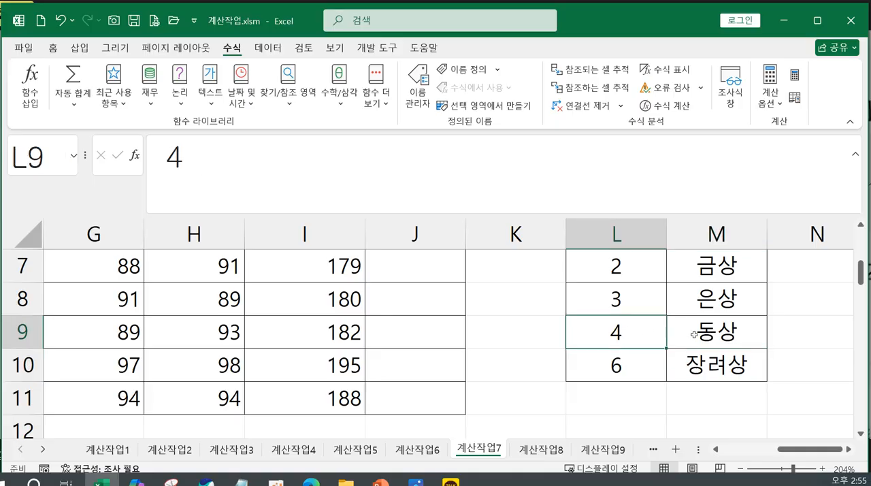
left_click(627, 367)
left_click(708, 367)
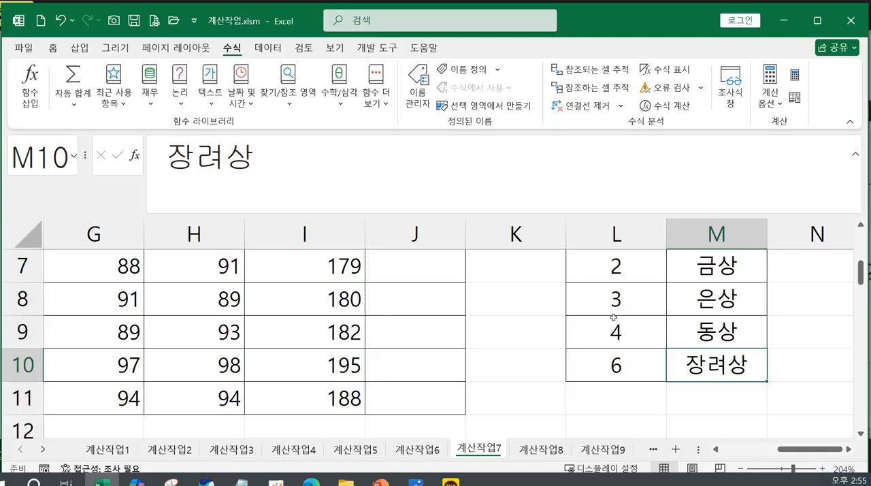
scroll(619, 317, "up", 1)
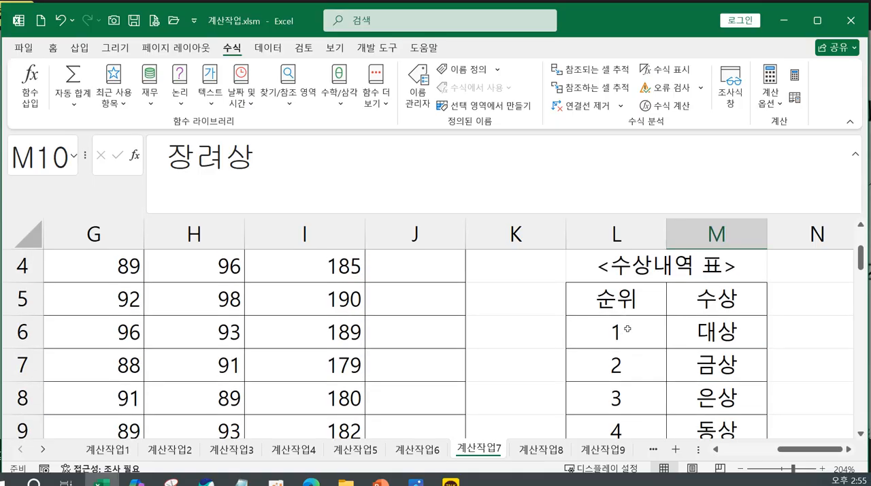
scroll(501, 356, "up", 1)
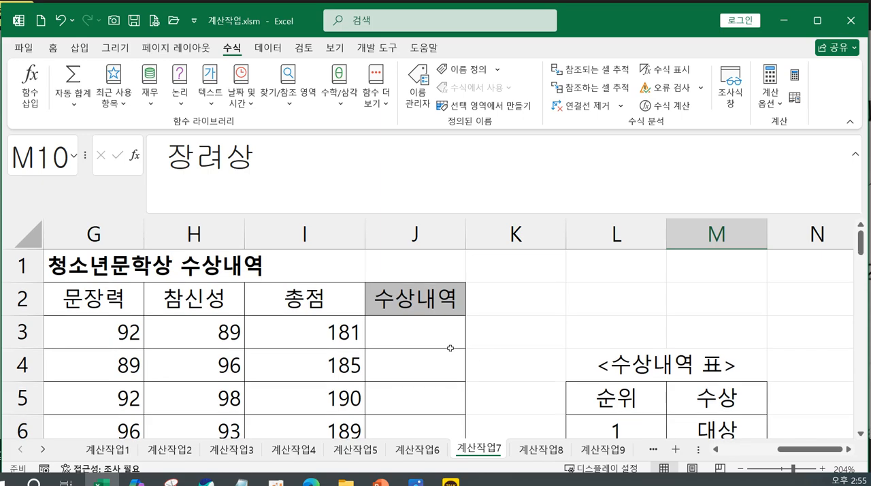
Start a RANK.EQ formula in J3 with I3 as the number to rank.
left_click(443, 337)
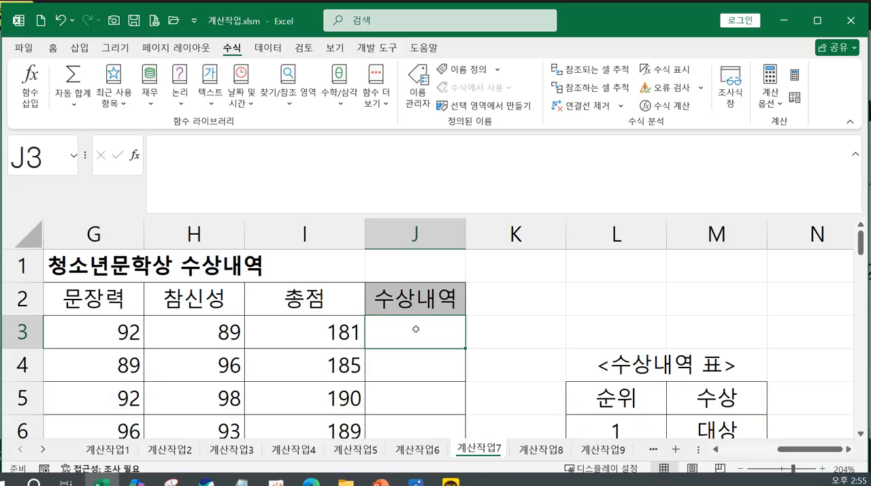
type("=")
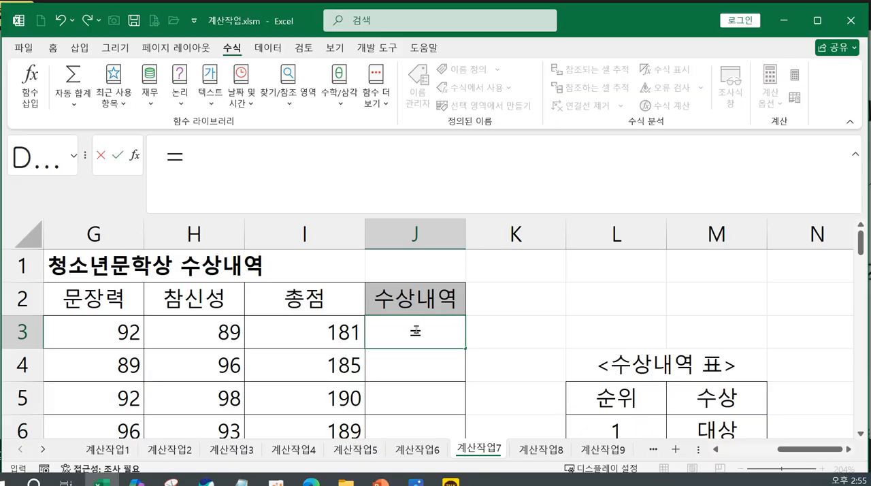
type("ㄱ")
key("BackSpace")
type("r")
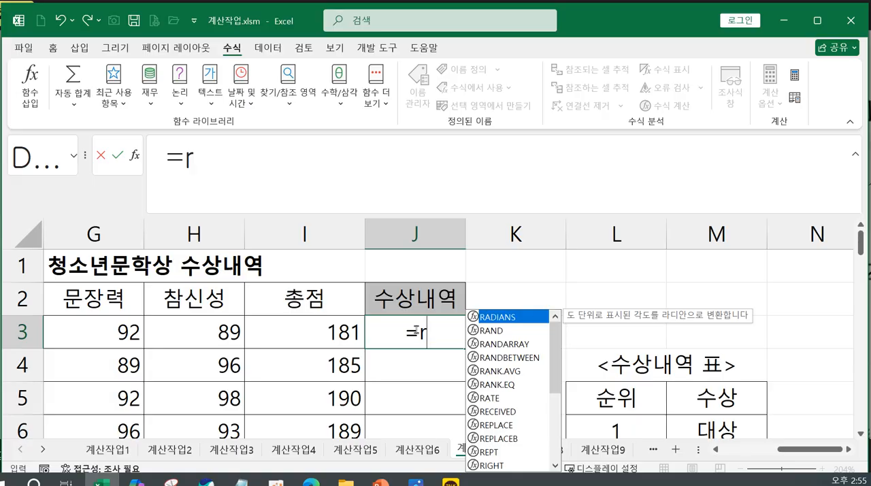
double_click(497, 385)
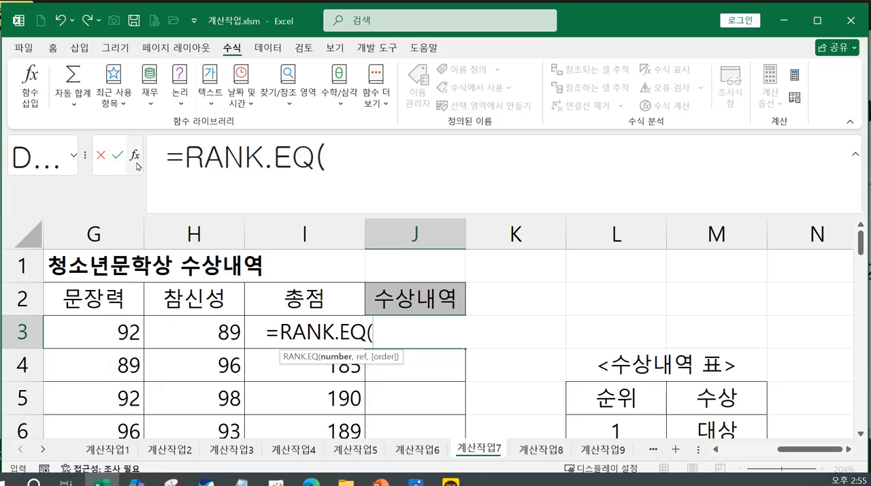
left_click(253, 335)
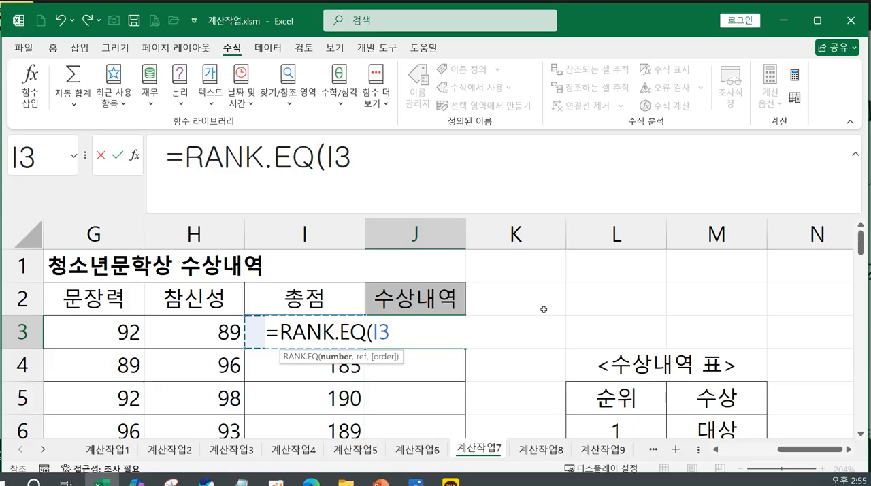
type(",")
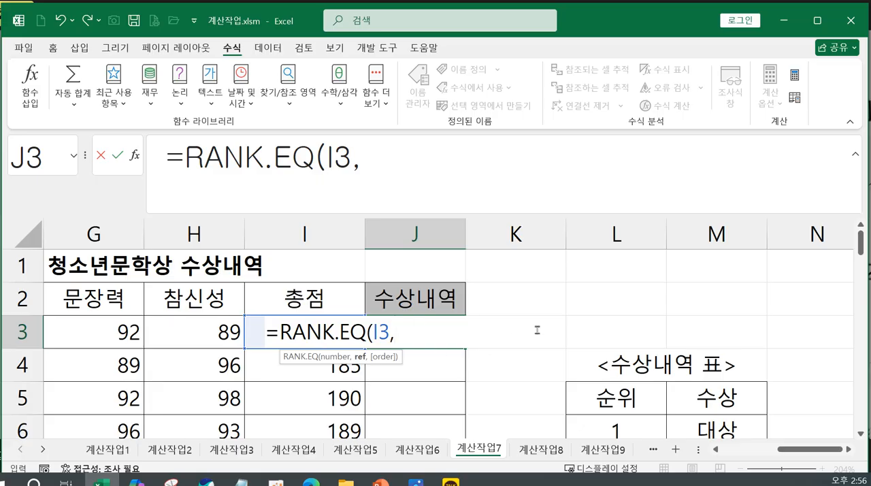
Add the 총점 range I3:I11 as the RANK.EQ reference and make it absolute as $I$3:$I$11.
scroll(566, 343, "down", 1)
scroll(566, 343, "up", 1)
left_click_drag(253, 332, 433, 396)
scroll(433, 396, "up", 2)
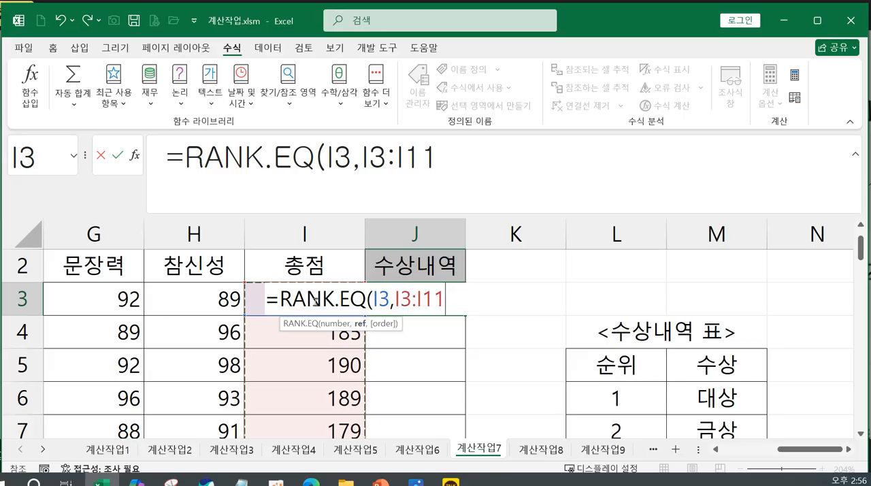
left_click_drag(396, 300, 446, 299)
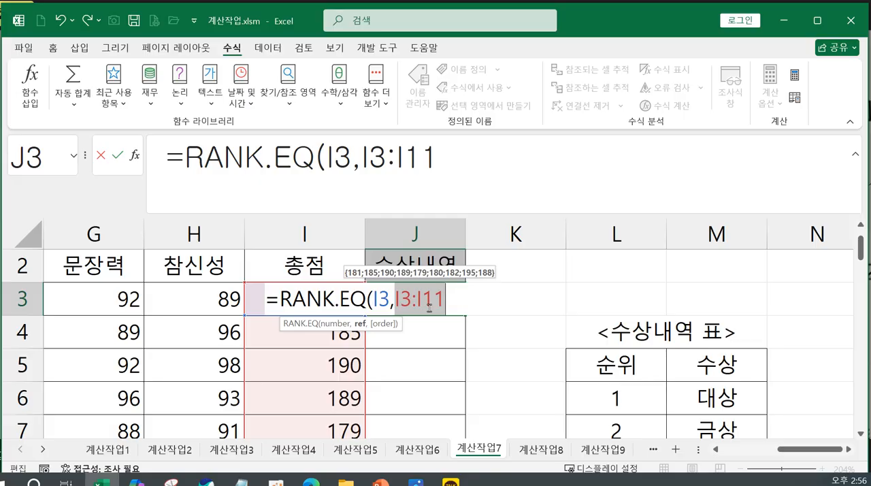
key("F4")
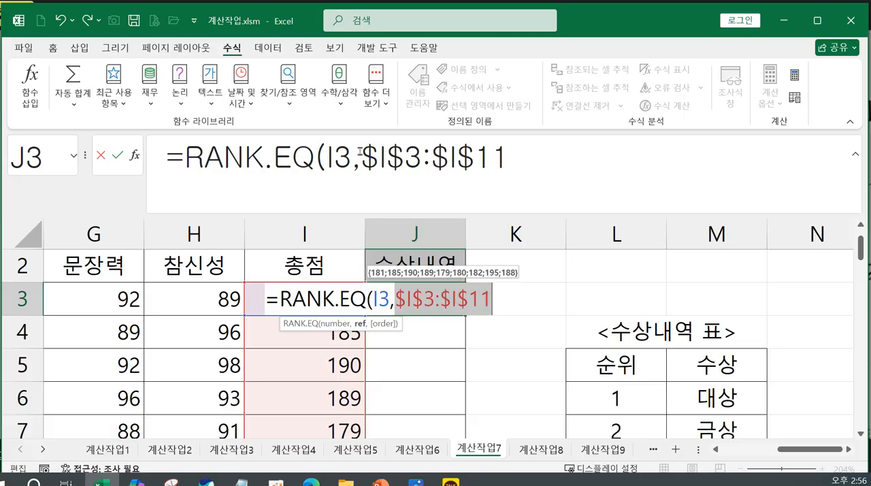
left_click(517, 162)
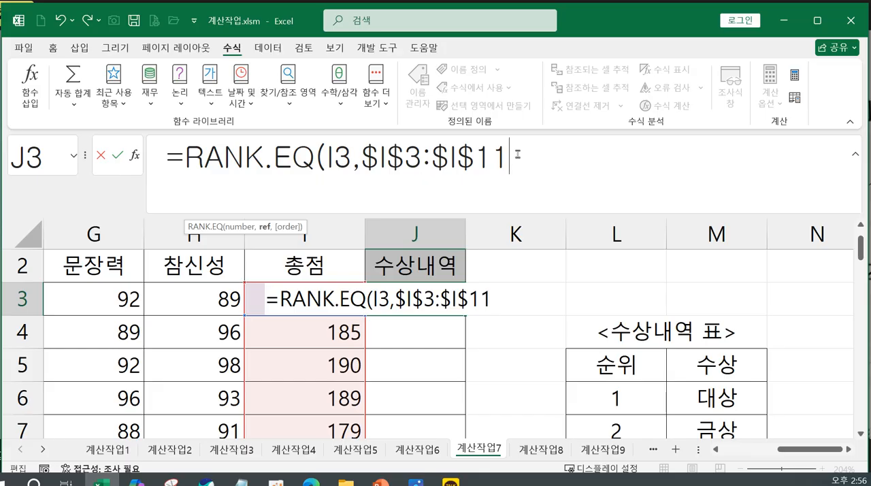
type(")")
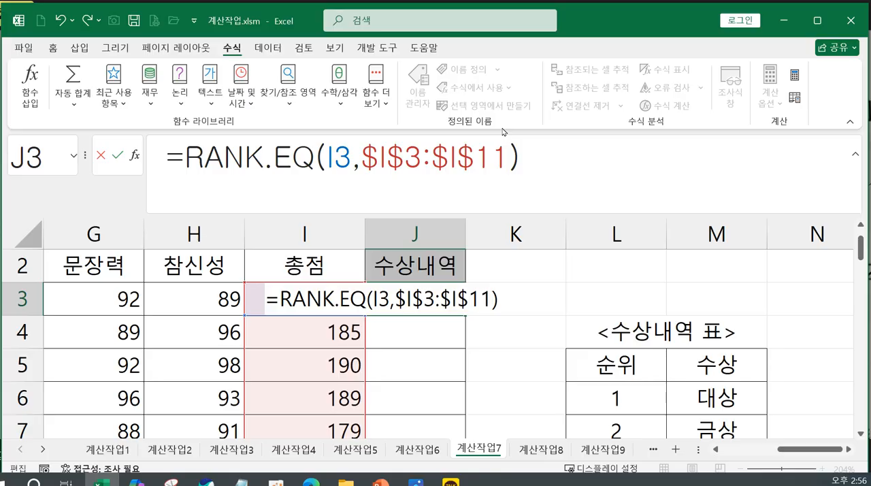
key("BackSpace")
type(",0")
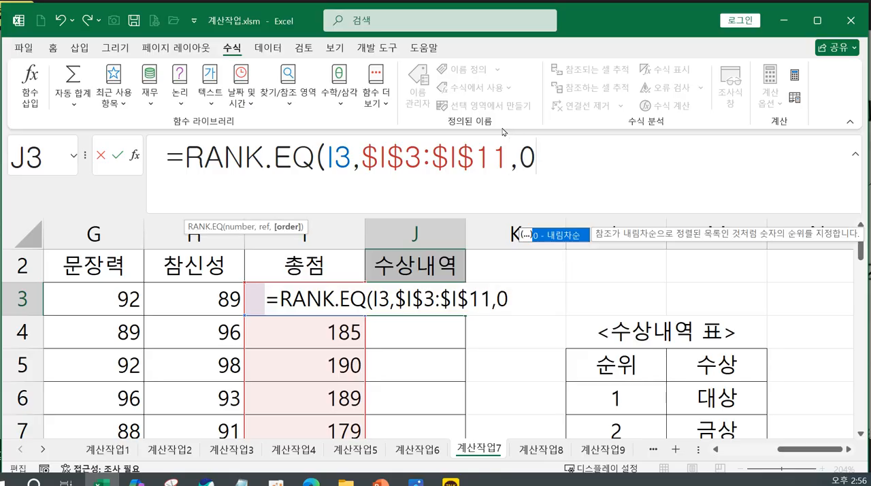
key("BackSpace")
key("BackSpace")
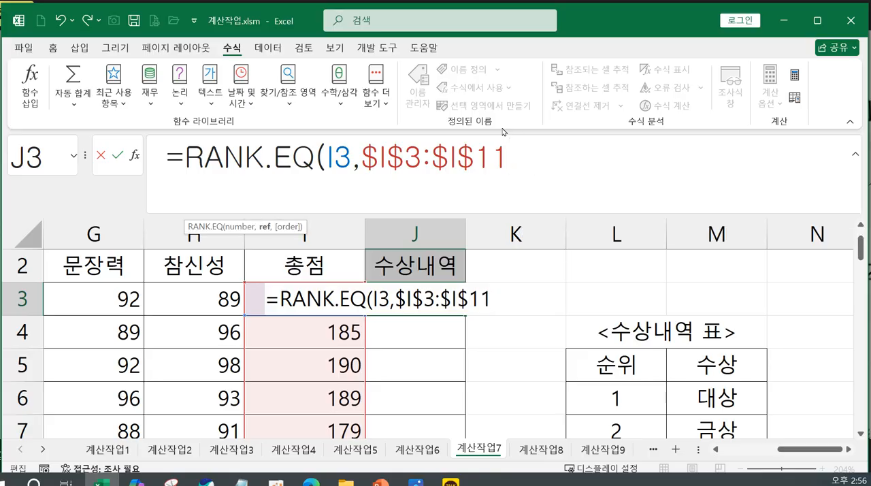
Complete the RANK.EQ formula in J3, then fill it down to J11 and check the ranks against the 총점 values.
type(")")
key("Return")
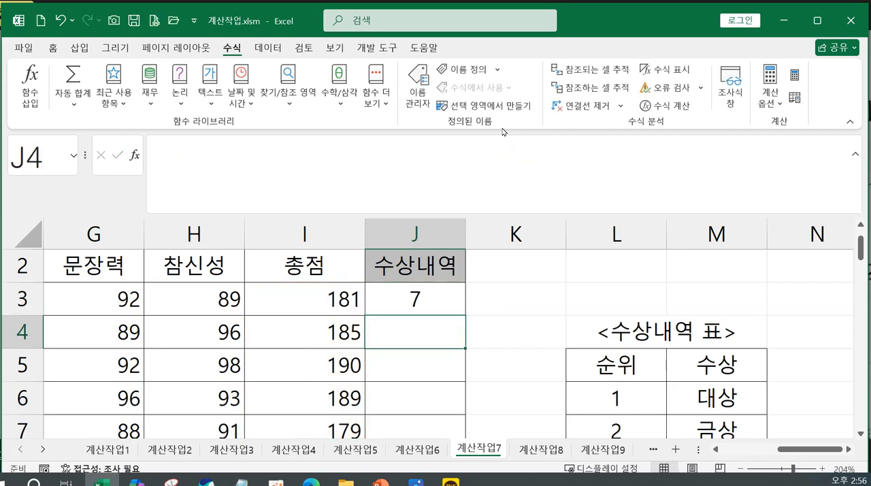
left_click(433, 303)
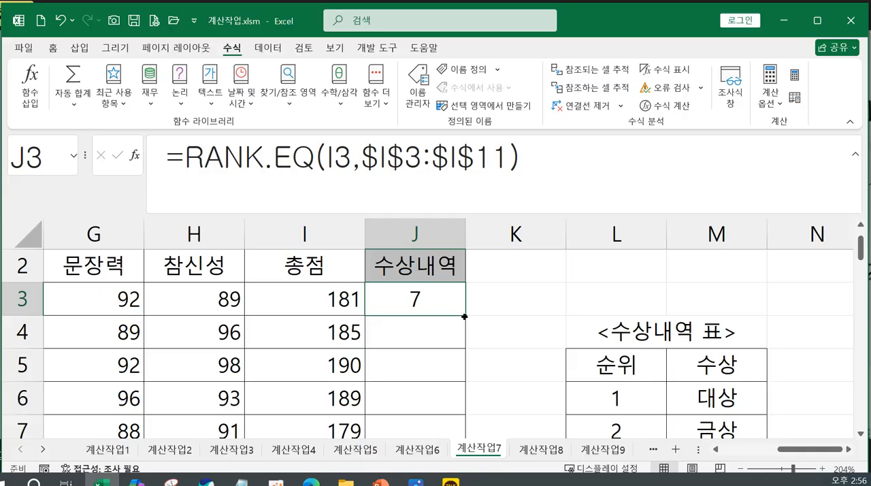
left_click_drag(464, 315, 443, 385)
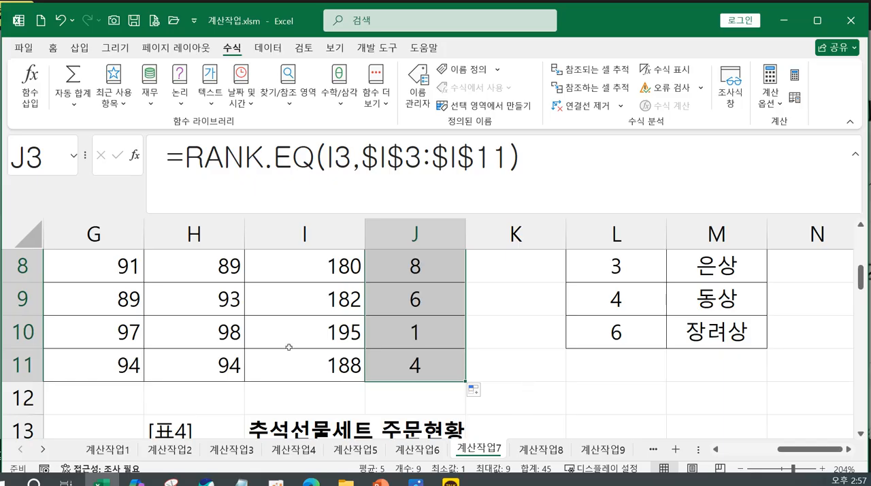
scroll(403, 332, "up", 2)
scroll(422, 341, "down", 2)
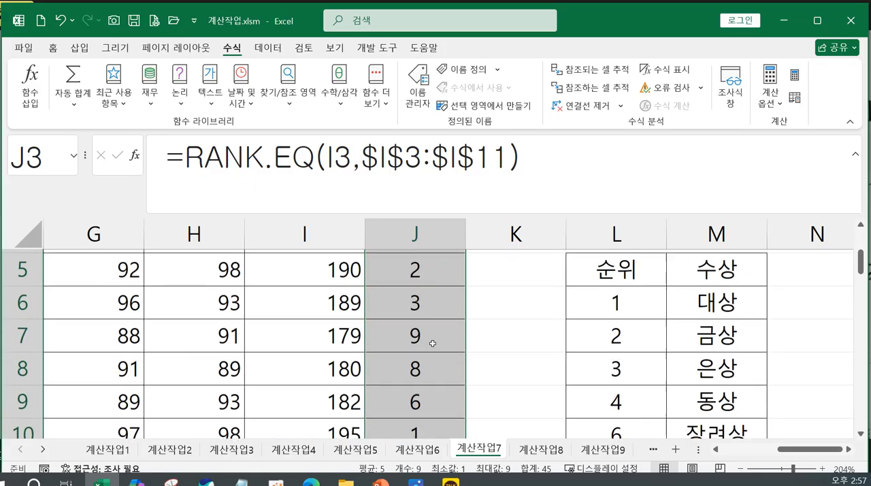
scroll(442, 320, "up", 2)
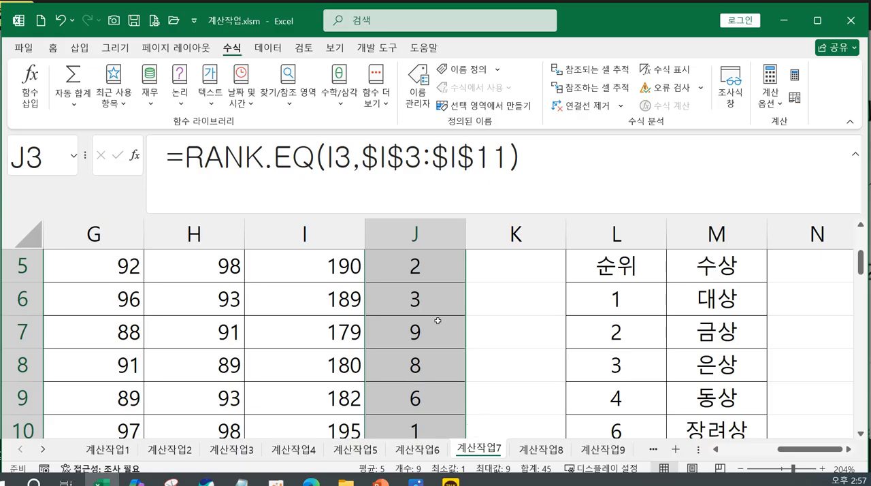
scroll(441, 275, "down", 1)
left_click(430, 336)
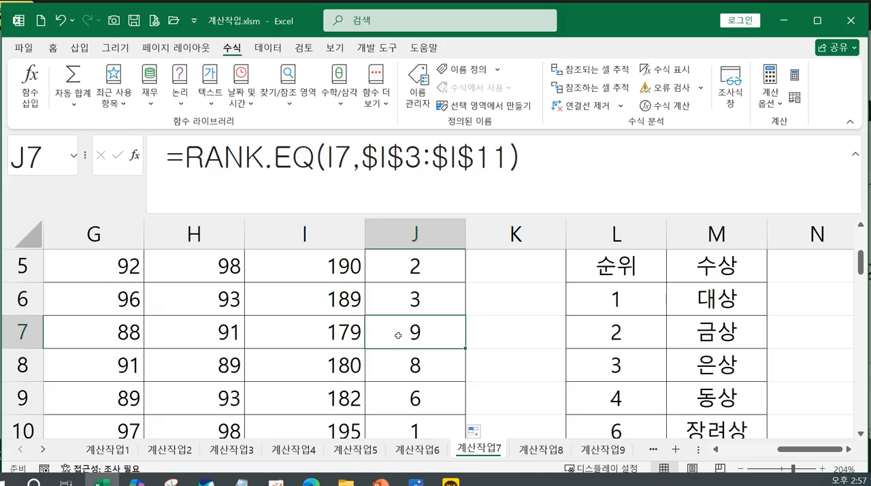
scroll(478, 367, "up", 2)
Review the Number, Ref and Order arguments of the RANK.EQ formula in J3 in the function arguments dialog.
left_click(422, 328)
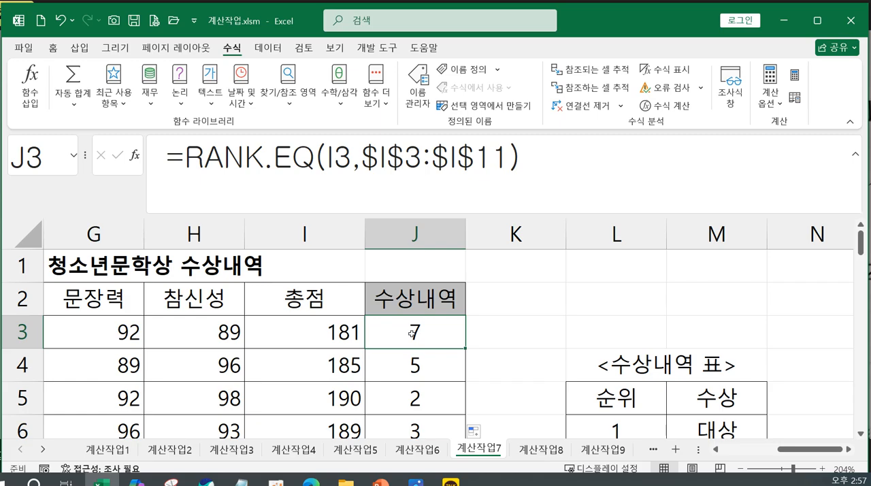
left_click(134, 155)
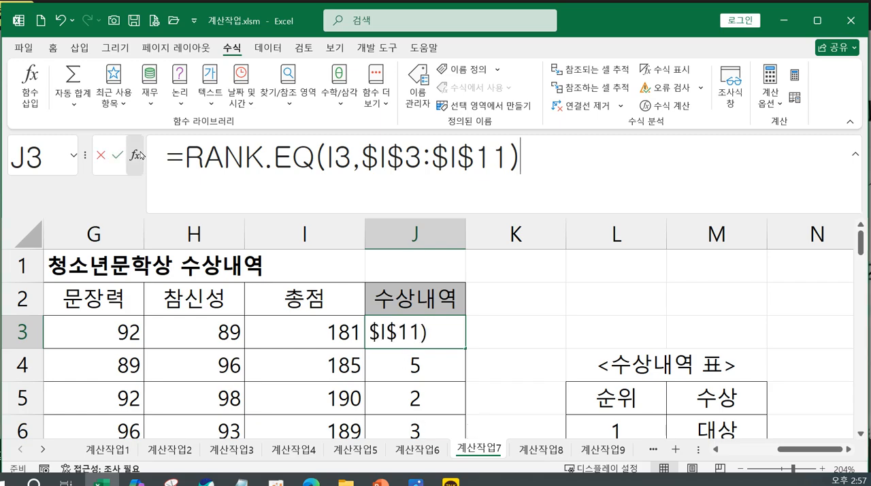
left_click_drag(460, 173, 458, 211)
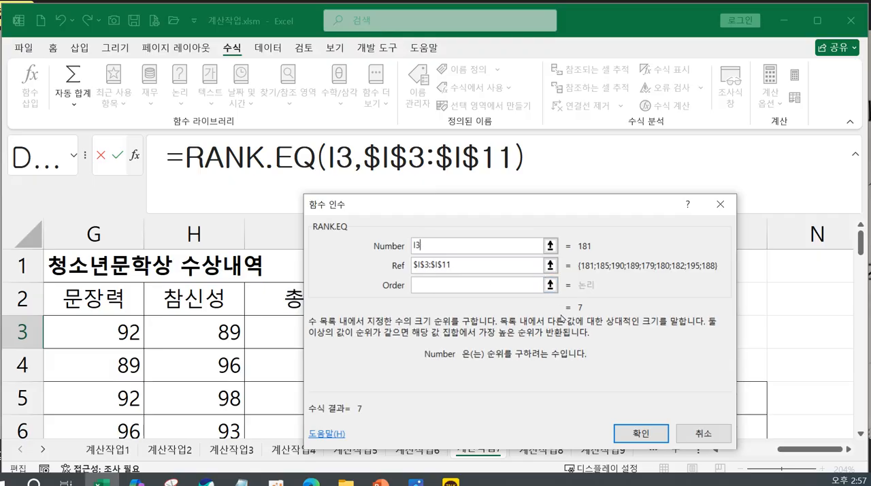
left_click(628, 437)
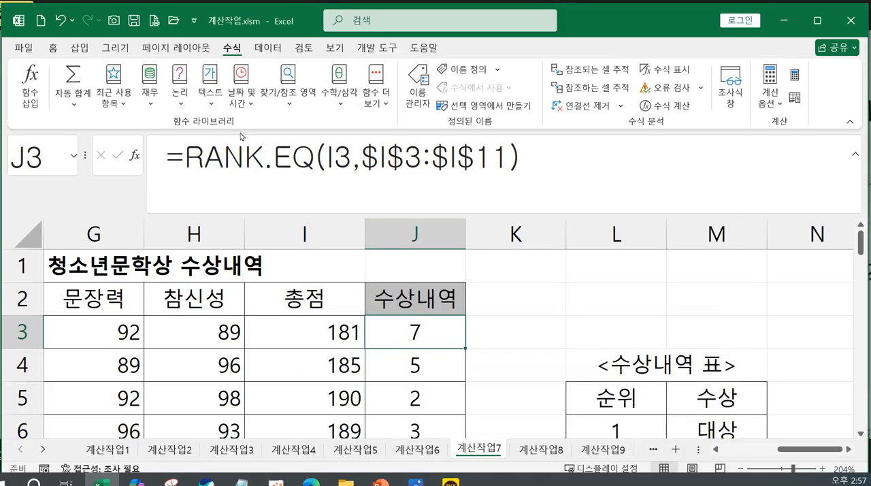
Wrap the RANK.EQ formula in J3 in a VLOOKUP function, using the rank as the lookup value.
key("F2")
left_click(181, 156)
type("v")
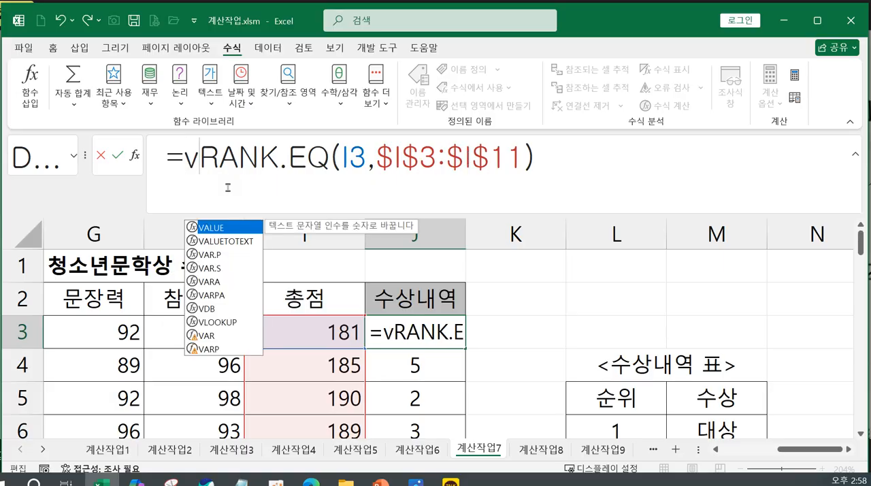
double_click(218, 321)
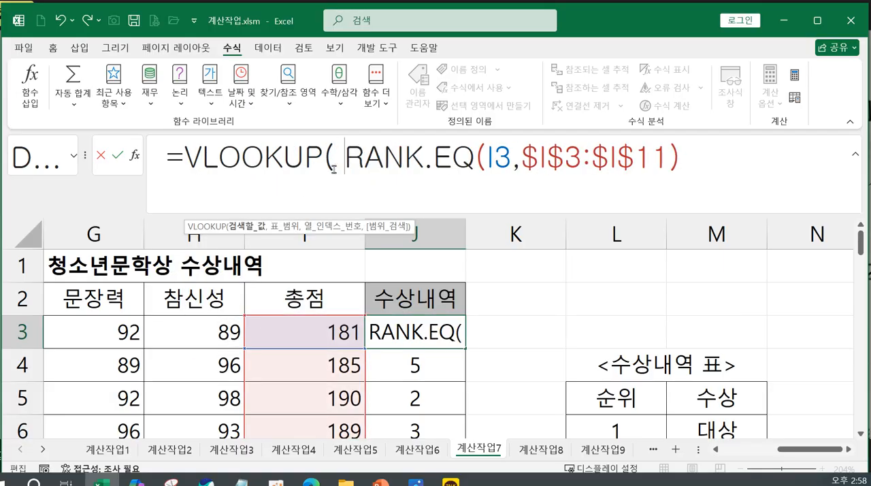
left_click_drag(345, 157, 681, 157)
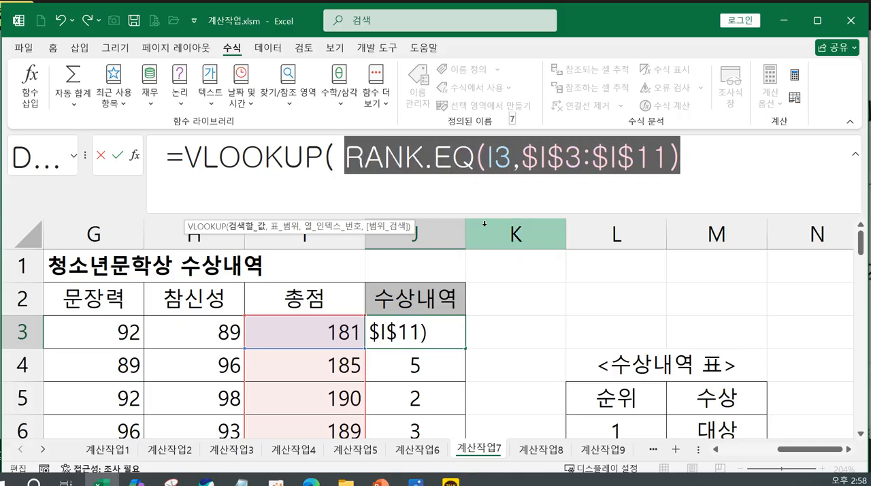
left_click(270, 158)
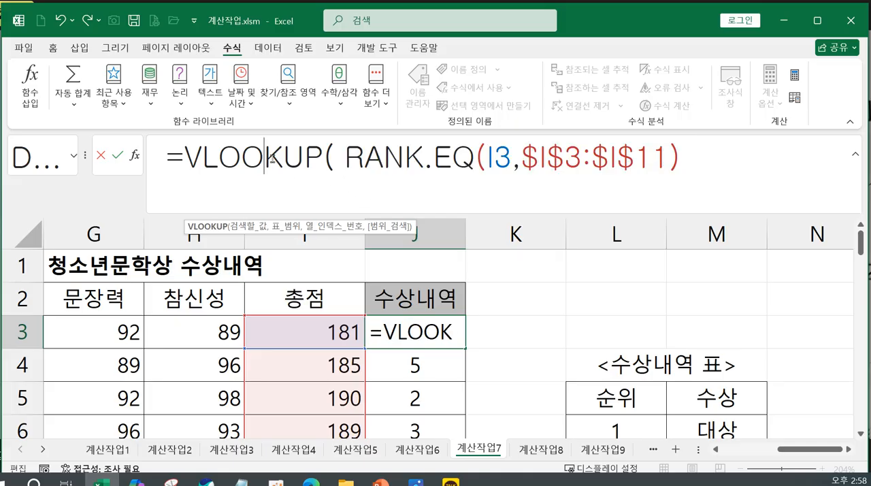
left_click(706, 156)
type(",")
Add the <수상내역 표> range L6:M10 as the VLOOKUP table in J3 and make it absolute as $L$6:$M$10.
scroll(704, 367, "down", 1)
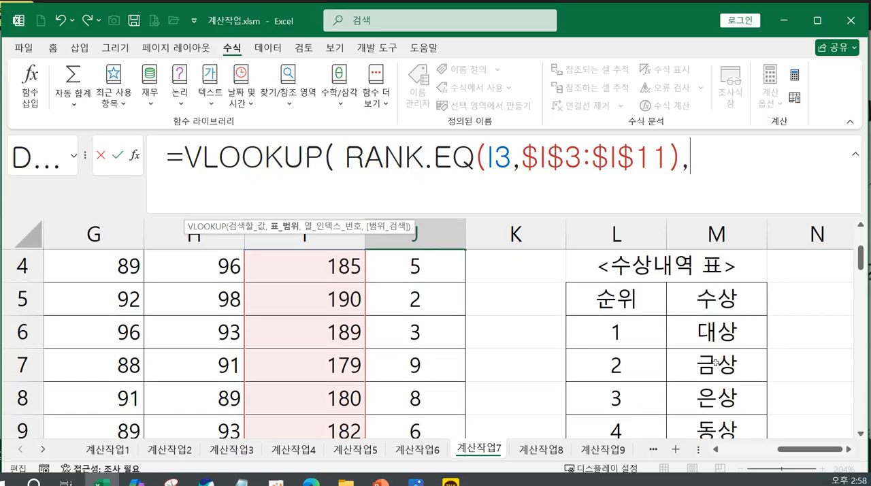
left_click(630, 332)
left_click_drag(629, 332, 775, 371)
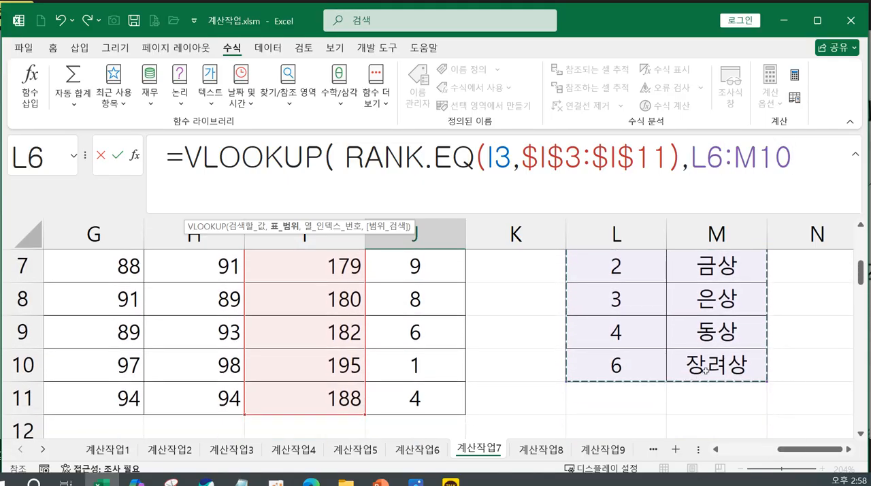
scroll(734, 249, "up", 2)
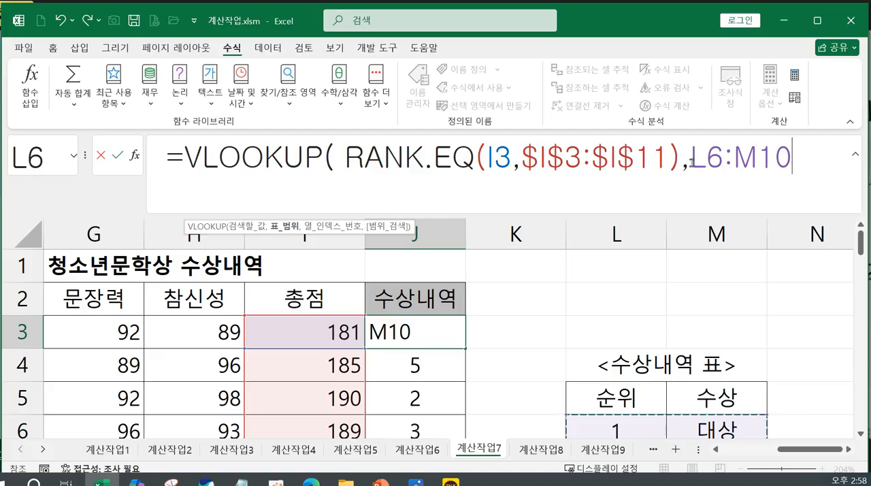
left_click_drag(691, 161, 768, 168)
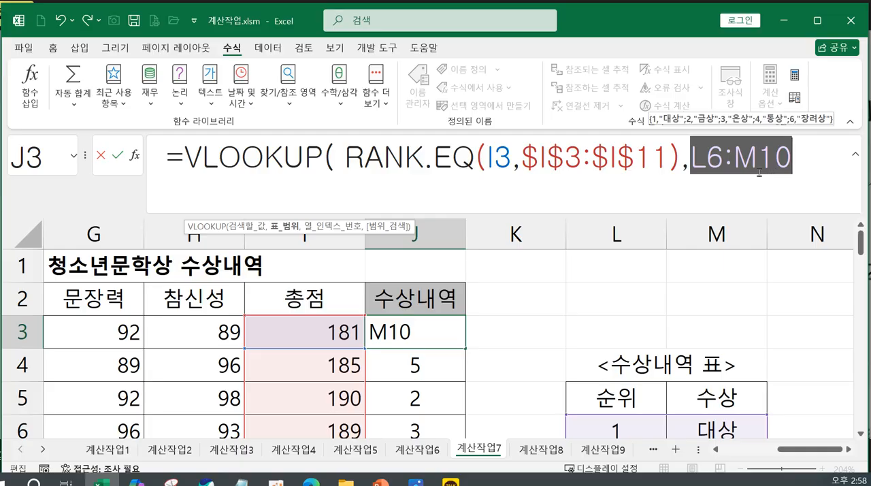
key("F4")
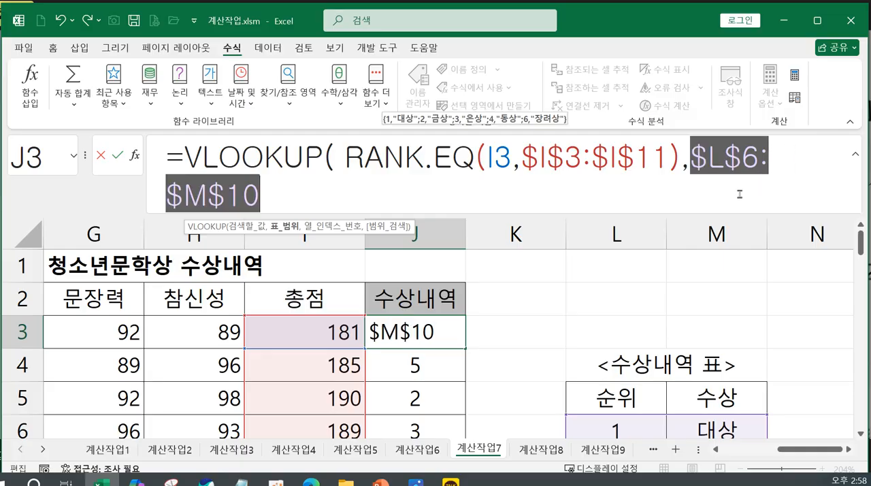
left_click(319, 197)
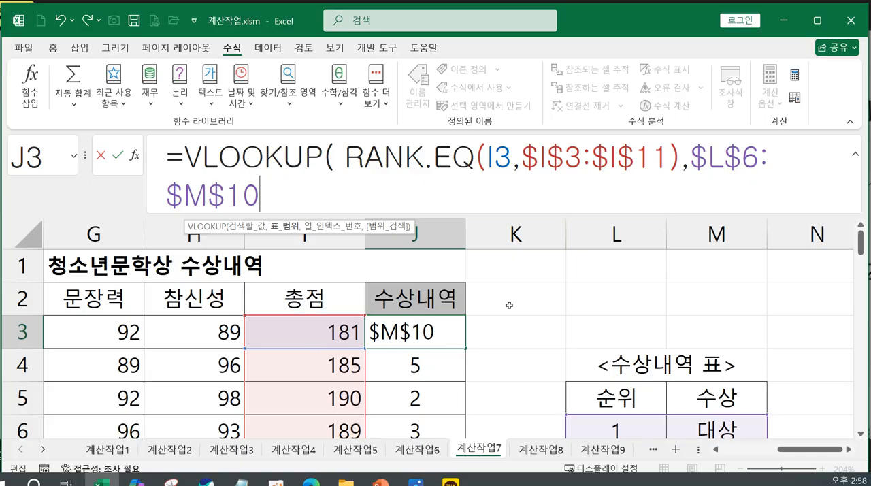
Check the lookup table's rows and set the VLOOKUP column index number in J3 to 2 for the 수상 column.
scroll(658, 302, "down", 3)
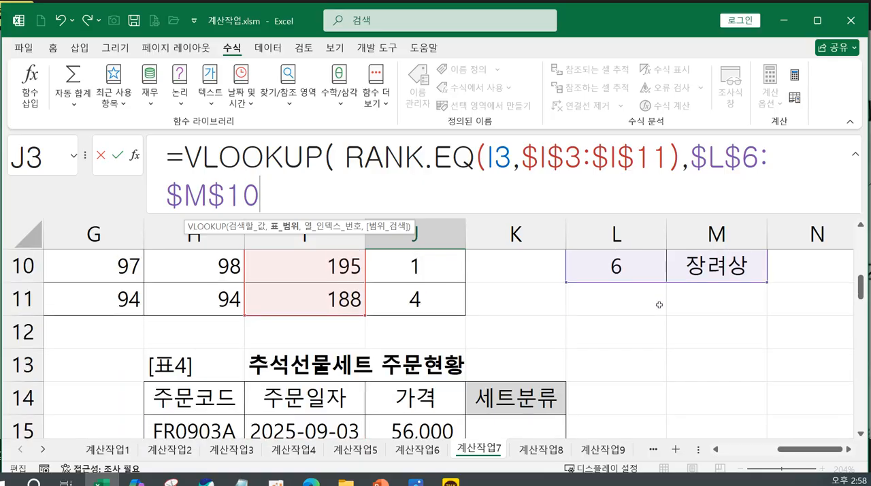
scroll(658, 302, "up", 2)
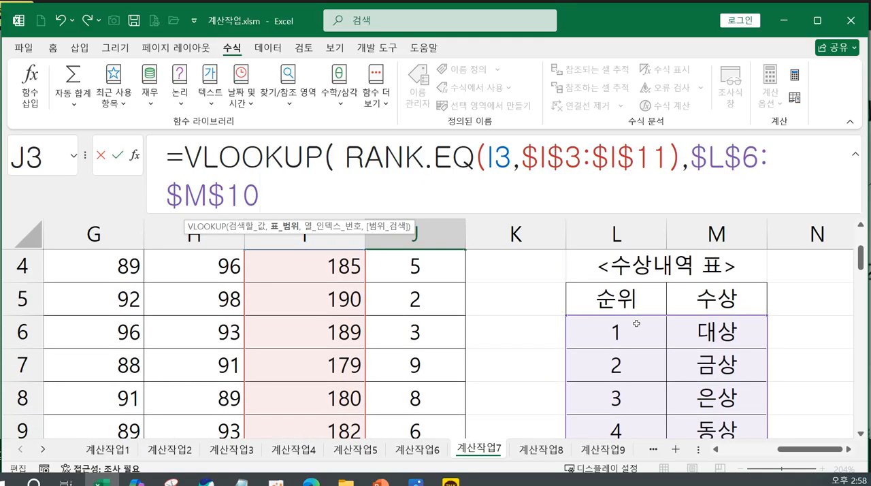
scroll(616, 330, "down", 1)
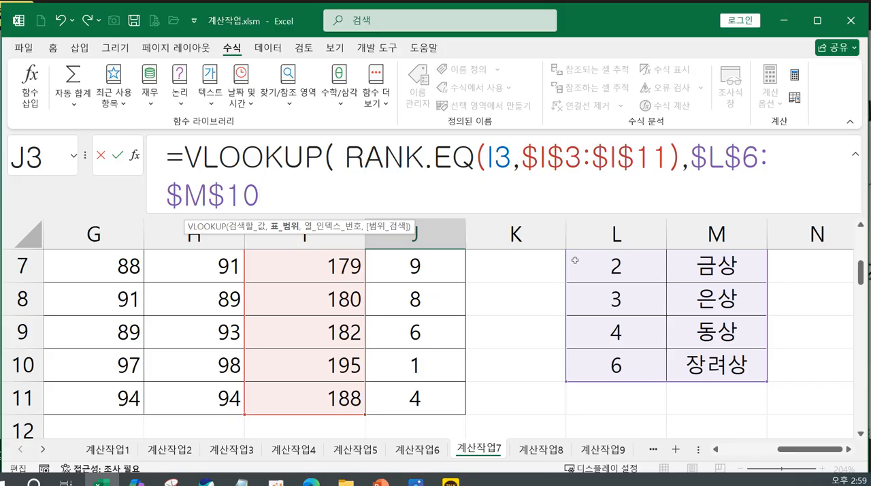
type(", ")
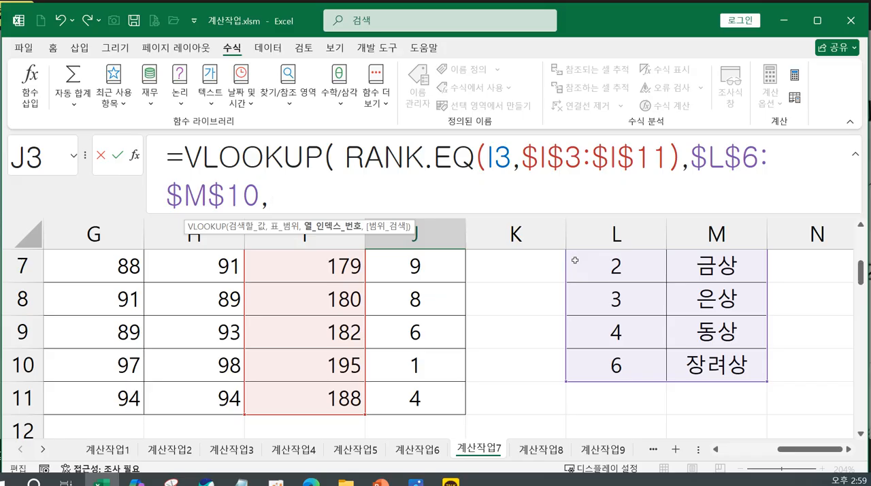
type("2,")
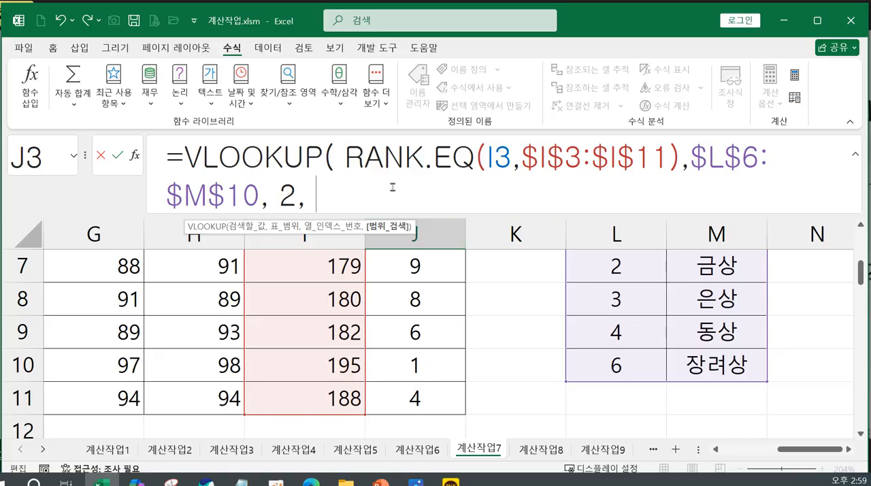
Try 1 as the VLOOKUP range-lookup argument in J3, and try closing the formula without that argument.
left_click_drag(347, 157, 679, 170)
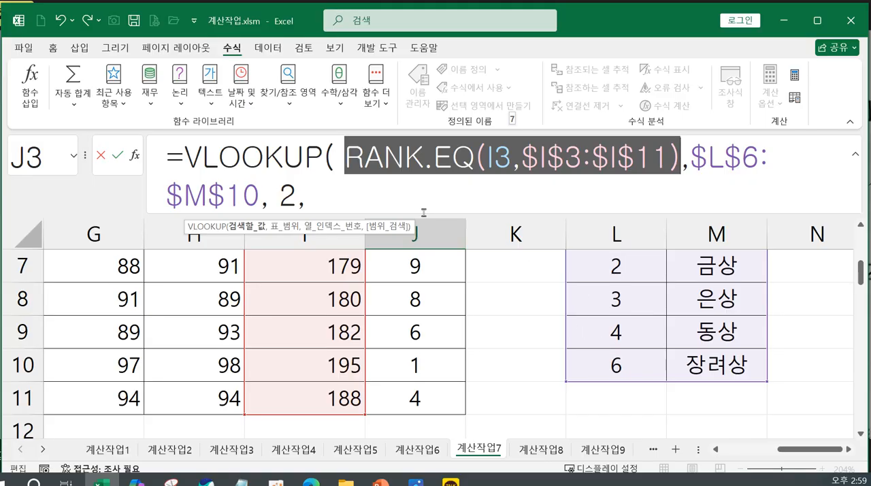
left_click(365, 204)
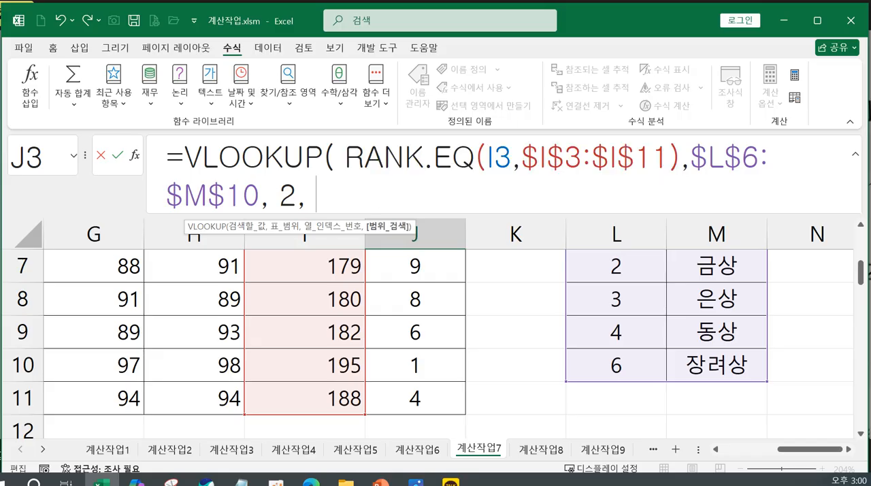
type("1")
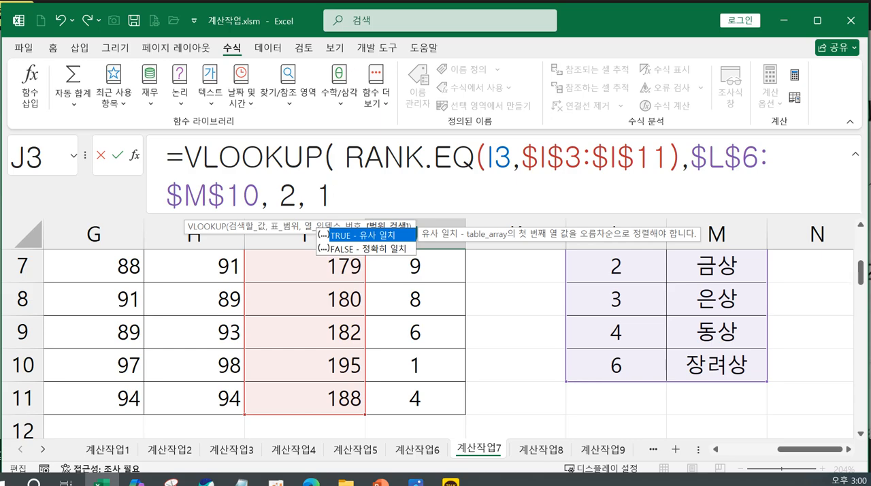
key("BackSpace")
key("BackSpace")
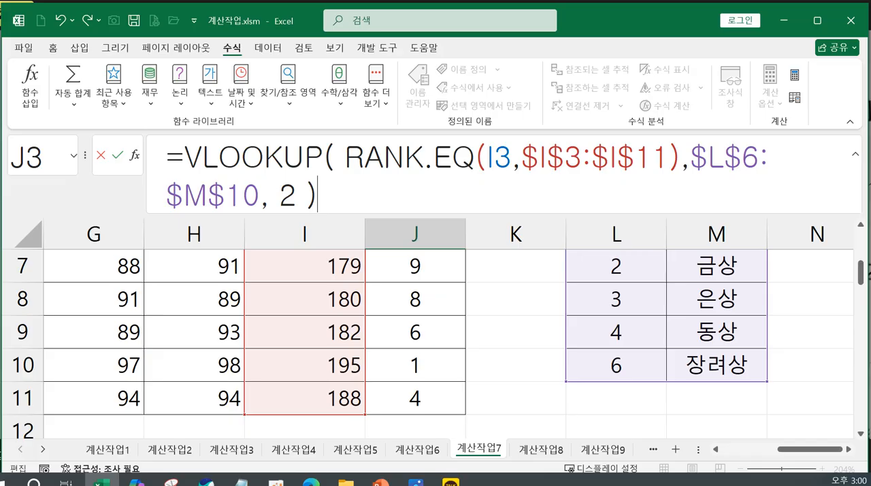
key("BackSpace")
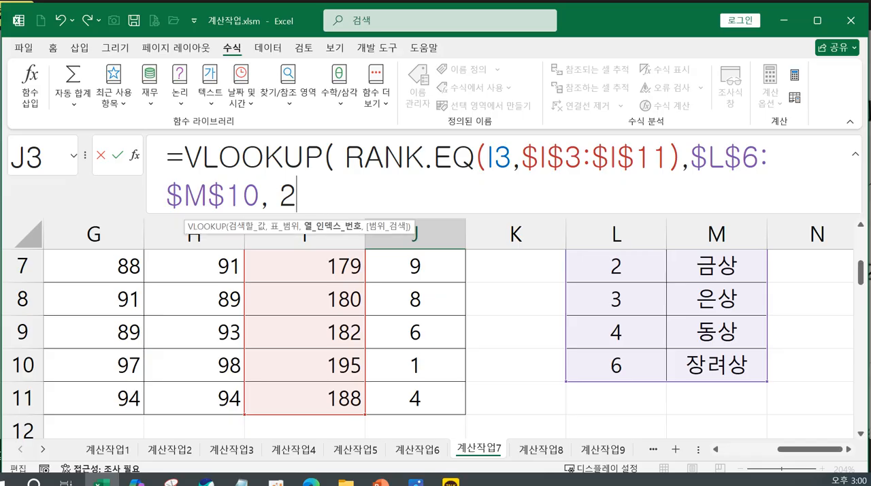
Set the VLOOKUP range-lookup argument in J3 to TRUE for an approximate match and complete the formula.
type(",")
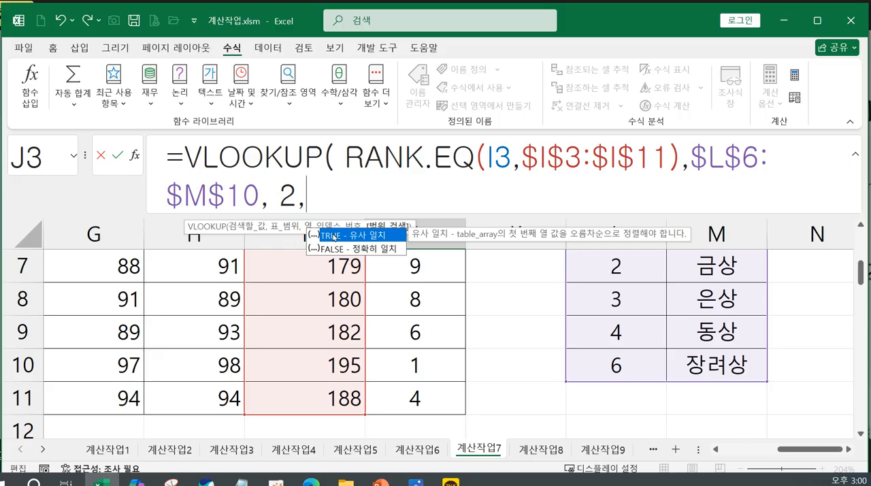
double_click(331, 239)
type(")")
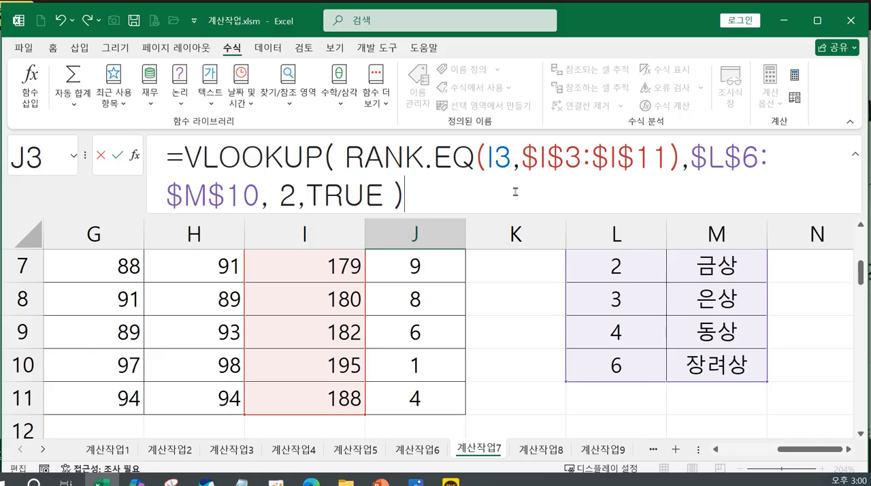
key("Return")
scroll(521, 376, "up", 1)
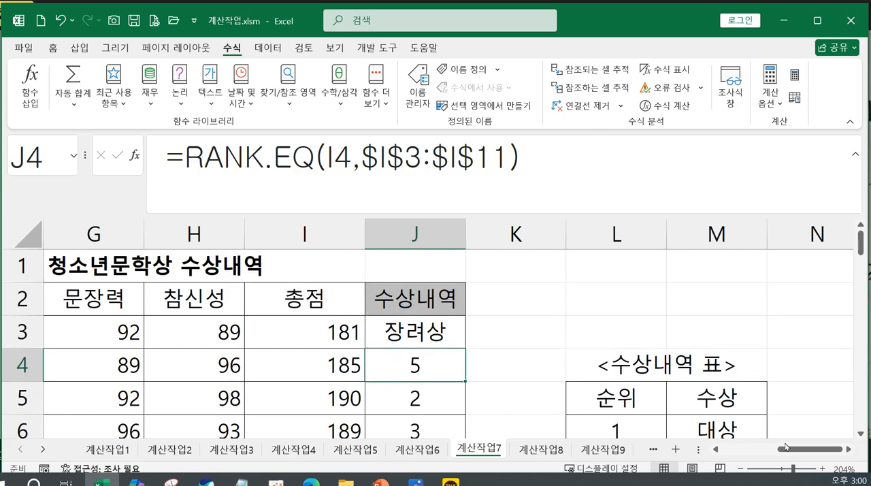
Wrap the RANK.EQ formula in J4 in a VLOOKUP function, with the rank of I4 as the lookup value.
mouse_move(778, 451)
left_mouse_down()
mouse_move(763, 451)
mouse_move(772, 451)
left_mouse_up()
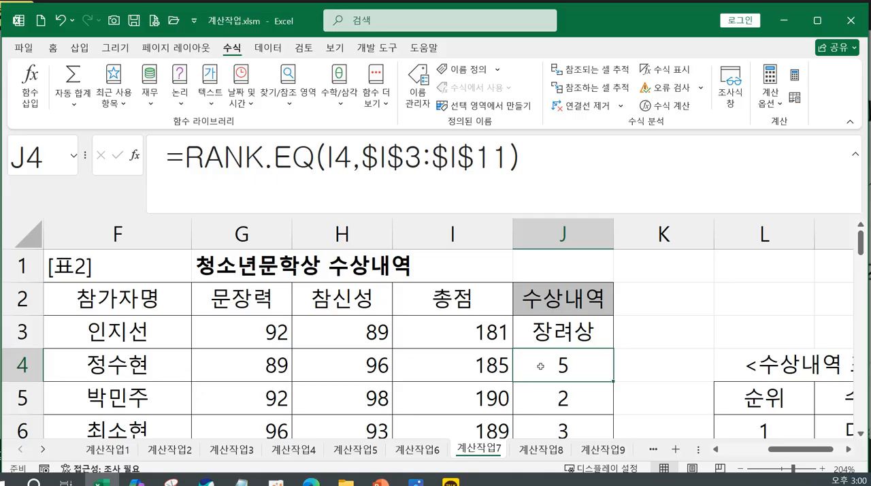
left_click(184, 156)
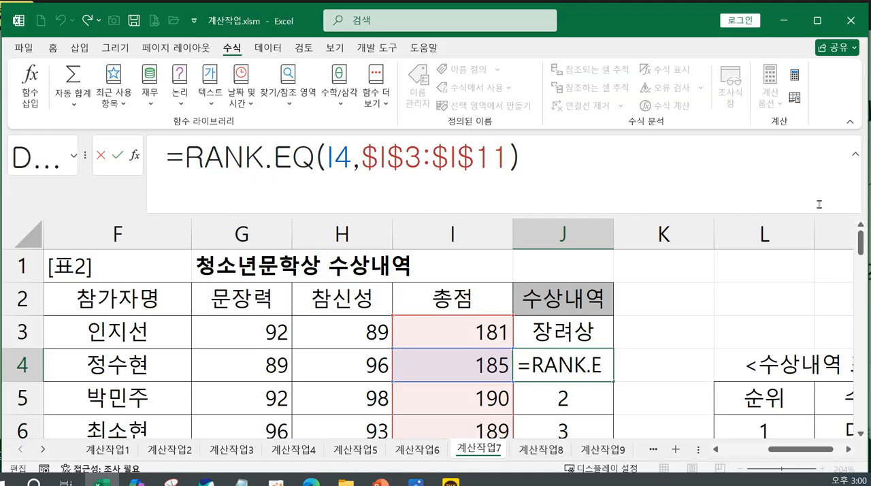
type("v")
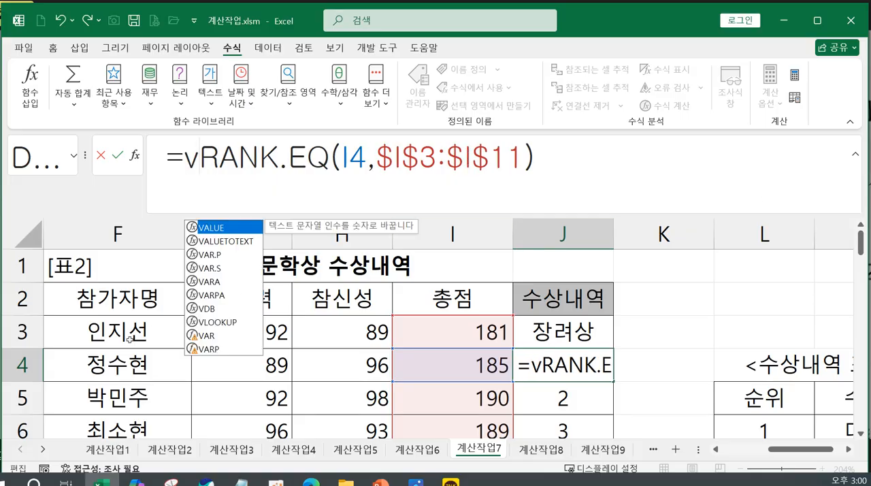
double_click(216, 321)
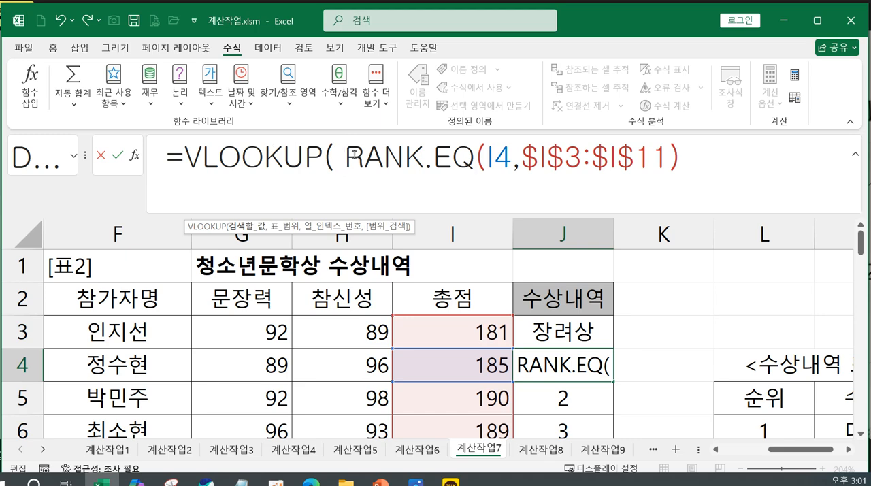
left_click_drag(347, 157, 672, 162)
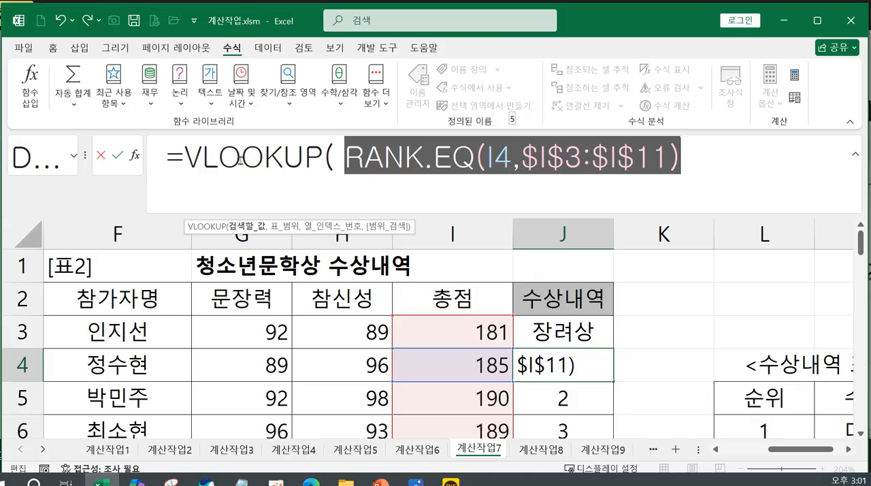
left_click(704, 155)
type(",")
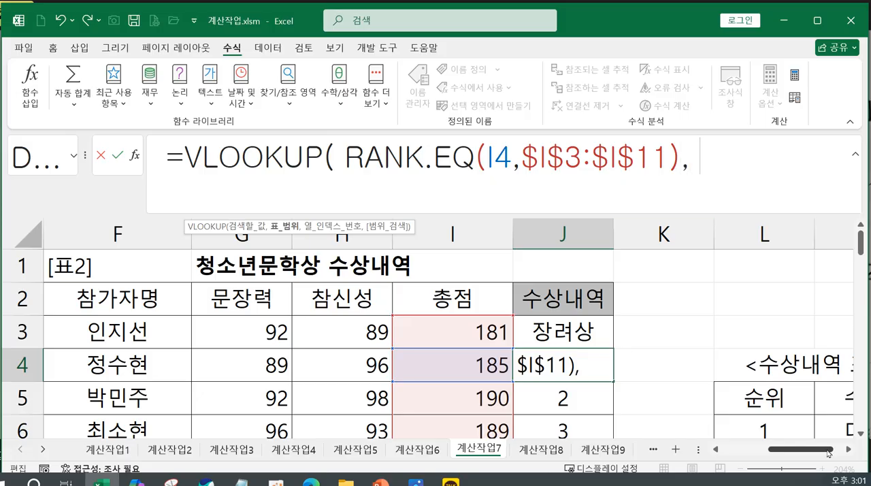
Add L6:M10 as the VLOOKUP table range in J4 and make it absolute as $L$6:$M$10.
scroll(808, 431, "right", 1)
scroll(807, 394, "down", 1)
left_click_drag(658, 338, 705, 368)
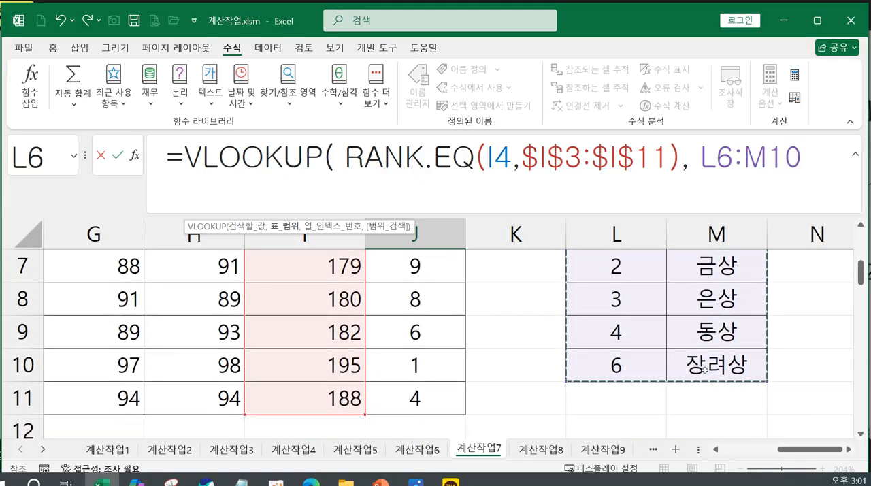
left_click_drag(704, 161, 805, 159)
key("F4")
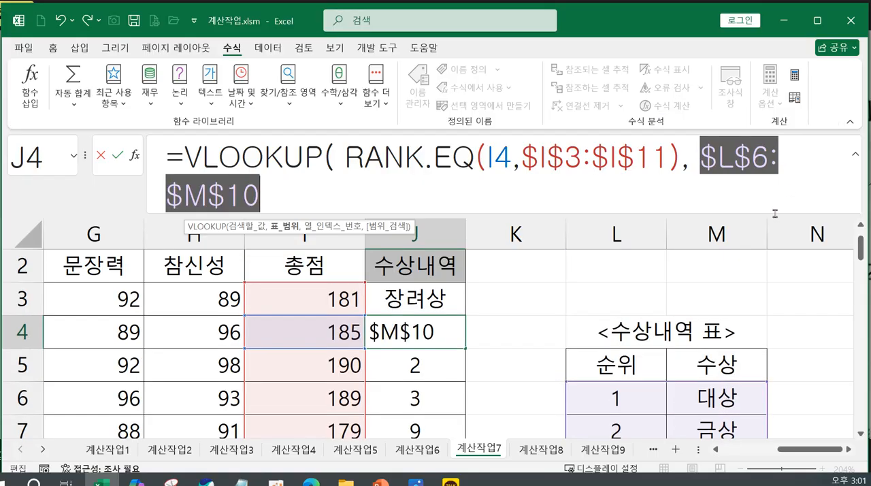
Finish the J4 VLOOKUP formula with column index 2 and TRUE for an approximate match.
left_click(345, 197)
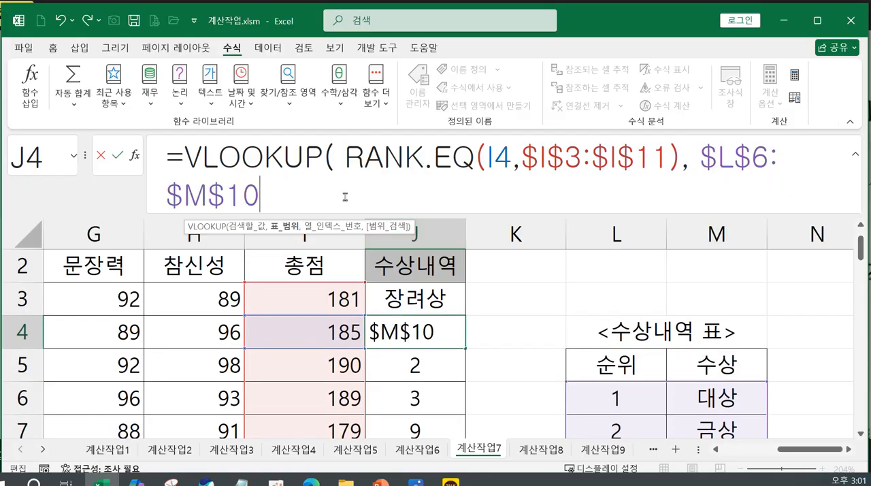
type(",")
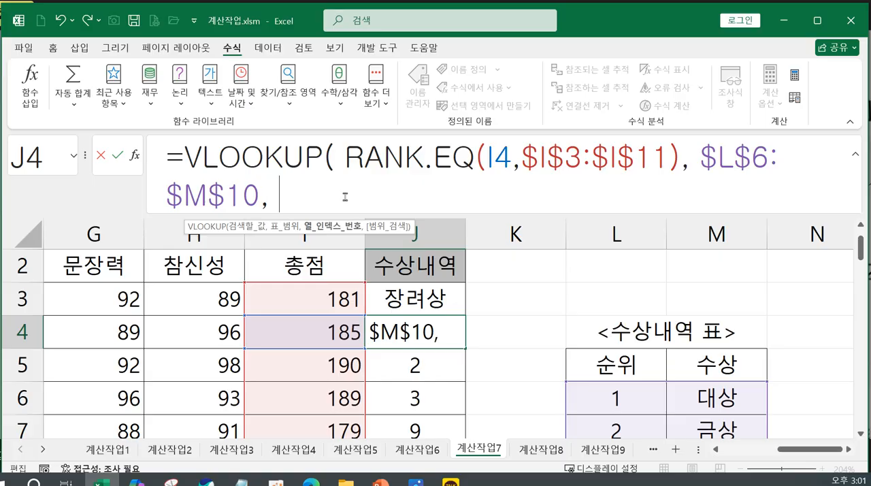
type(" 2")
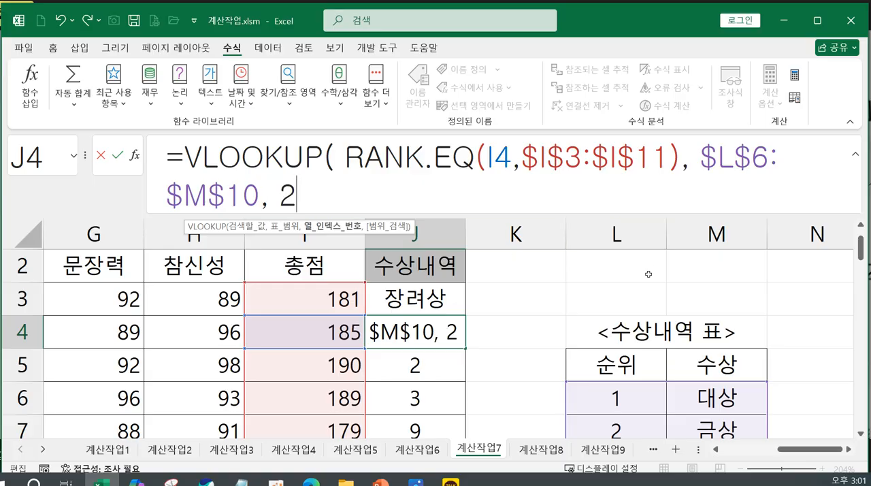
scroll(618, 326, "down", 2)
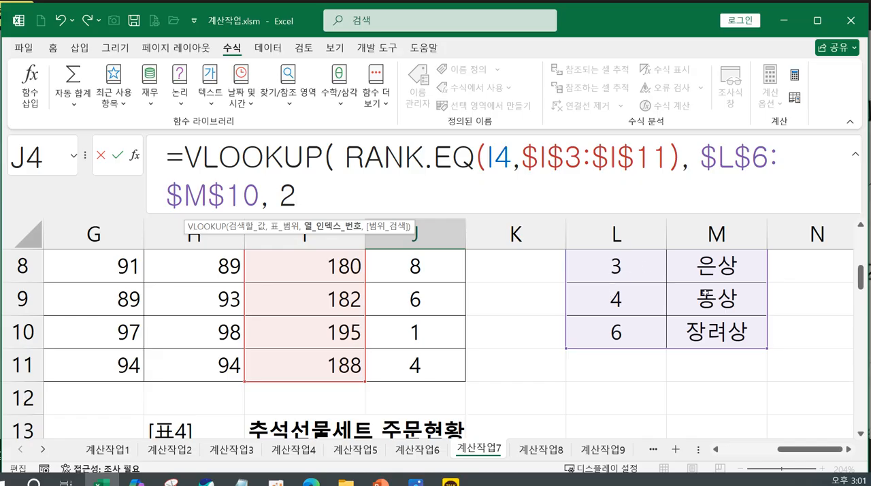
type(",")
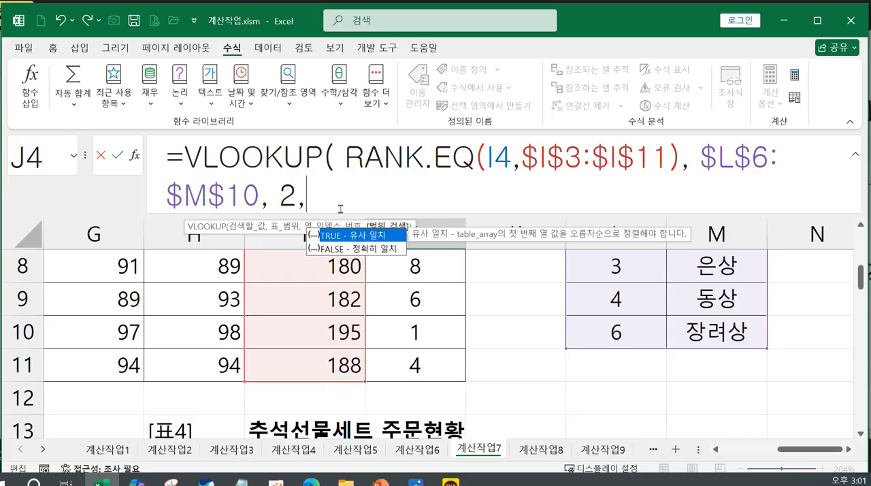
double_click(347, 234)
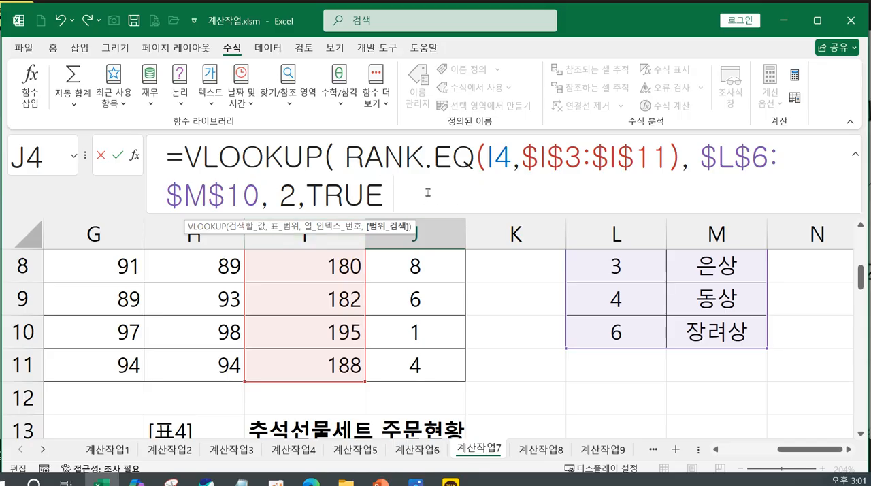
type(")")
key("Return")
Fill the J4 formula down through J11 and check the 수상내역 results against the <수상내역 표> table.
scroll(442, 306, "up", 2)
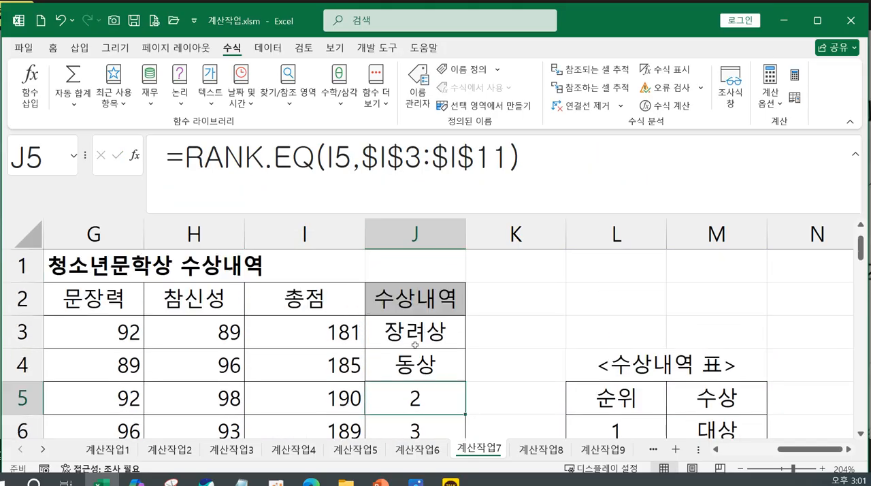
left_click(460, 365)
left_click(438, 329)
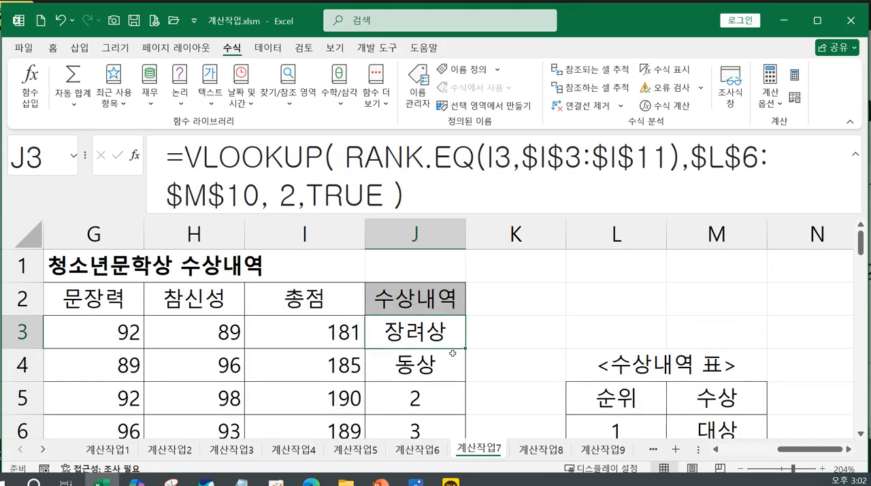
scroll(470, 372, "down", 1)
left_click(461, 333)
scroll(469, 331, "up", 1)
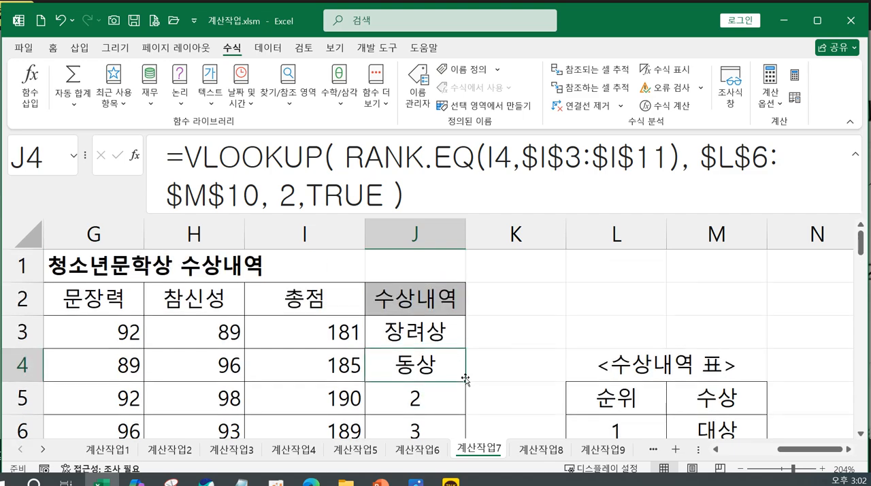
mouse_move(466, 383)
left_mouse_down()
mouse_move(454, 442)
mouse_move(452, 387)
left_mouse_up()
scroll(449, 340, "up", 1)
scroll(440, 305, "up", 1)
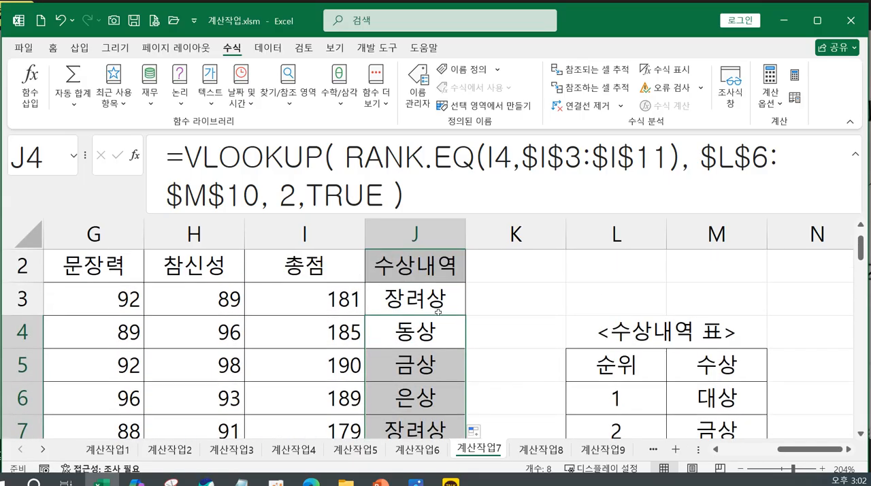
left_click(430, 305)
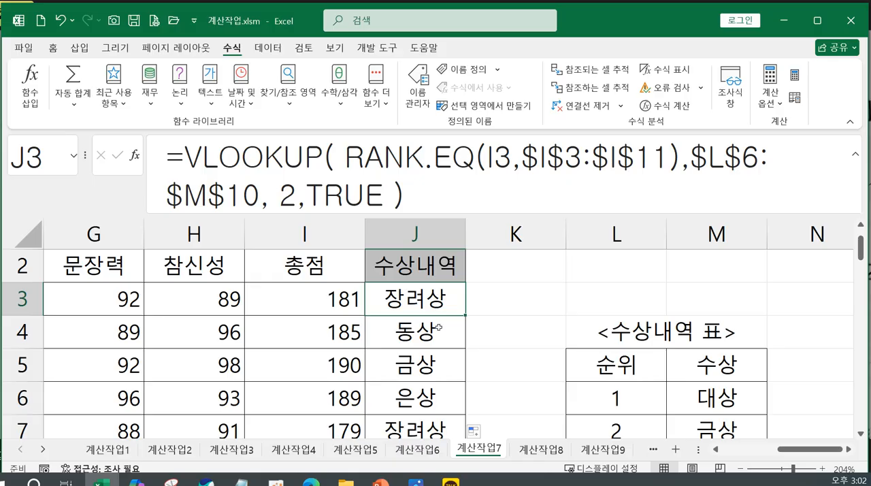
scroll(763, 389, "down", 2)
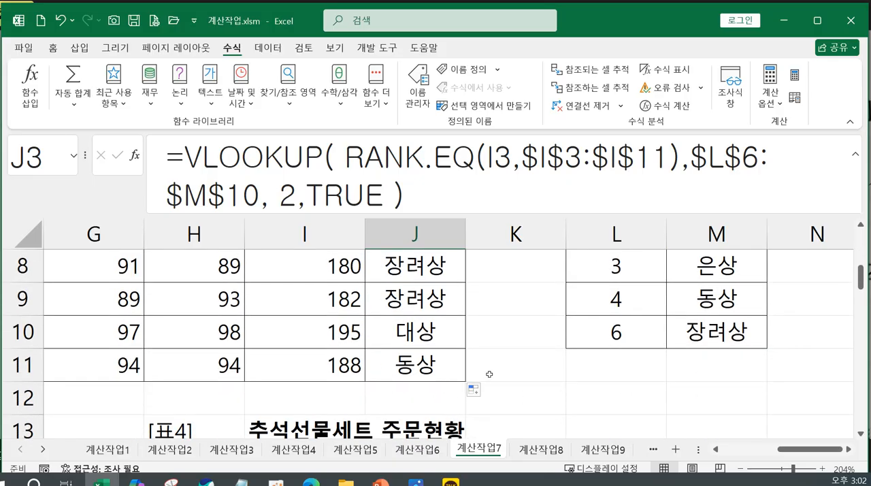
scroll(487, 379, "up", 2)
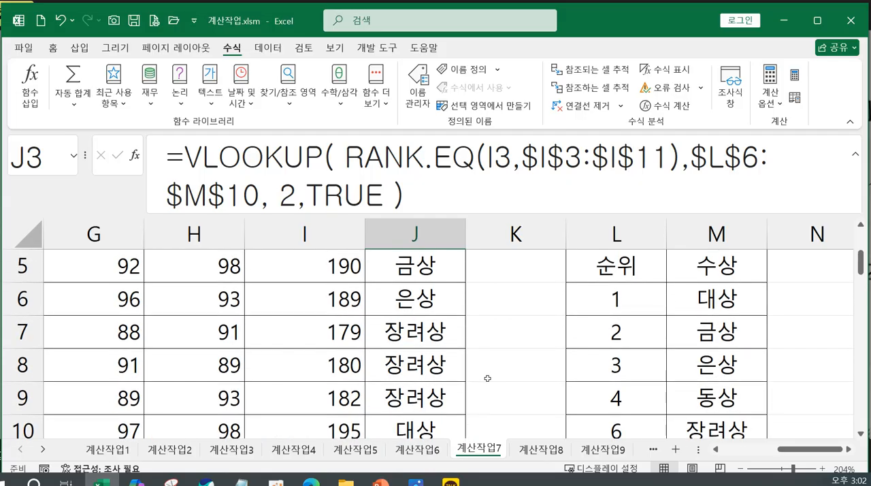